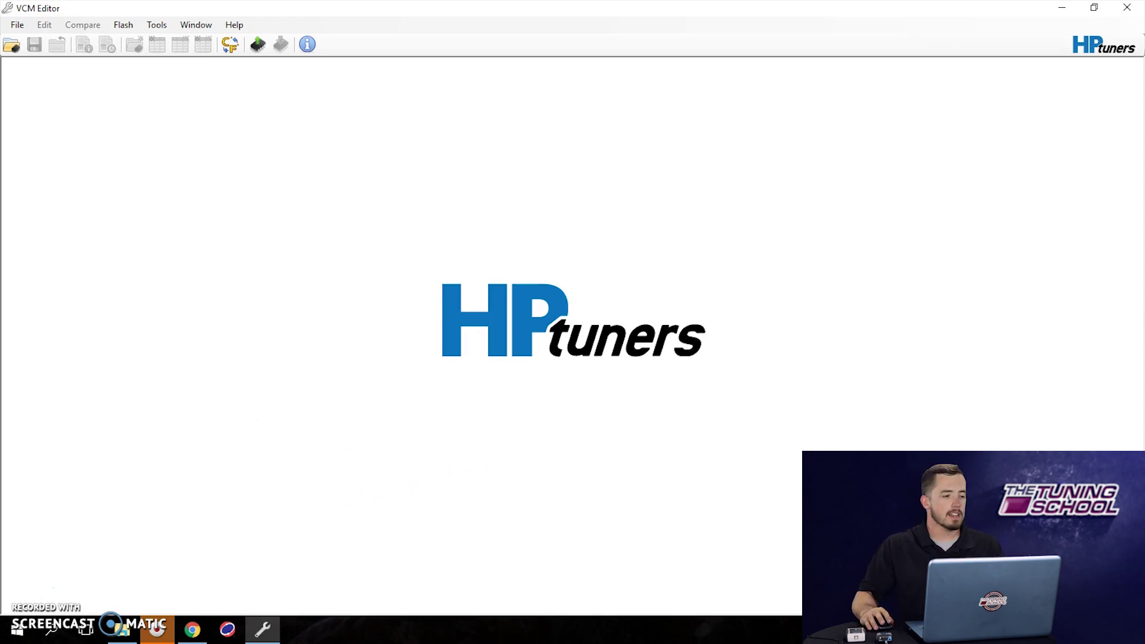
# Open the tune 'File pull.hpt' from the HPTUNERS (F:) drive as the main file.
pyautogui.click(16, 24)
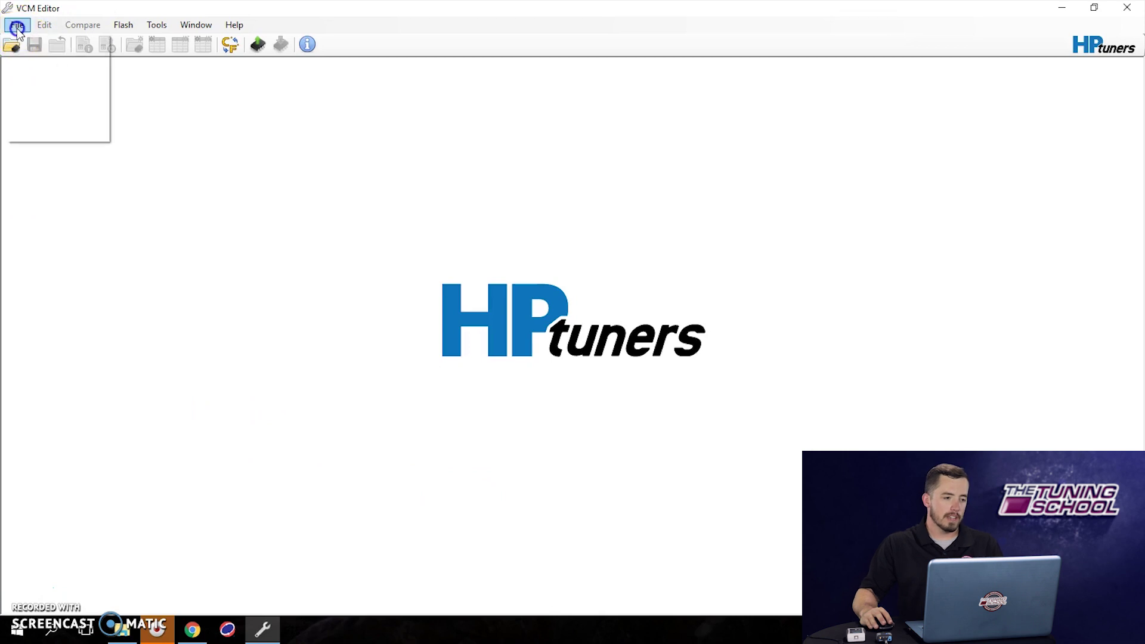
pyautogui.click(27, 40)
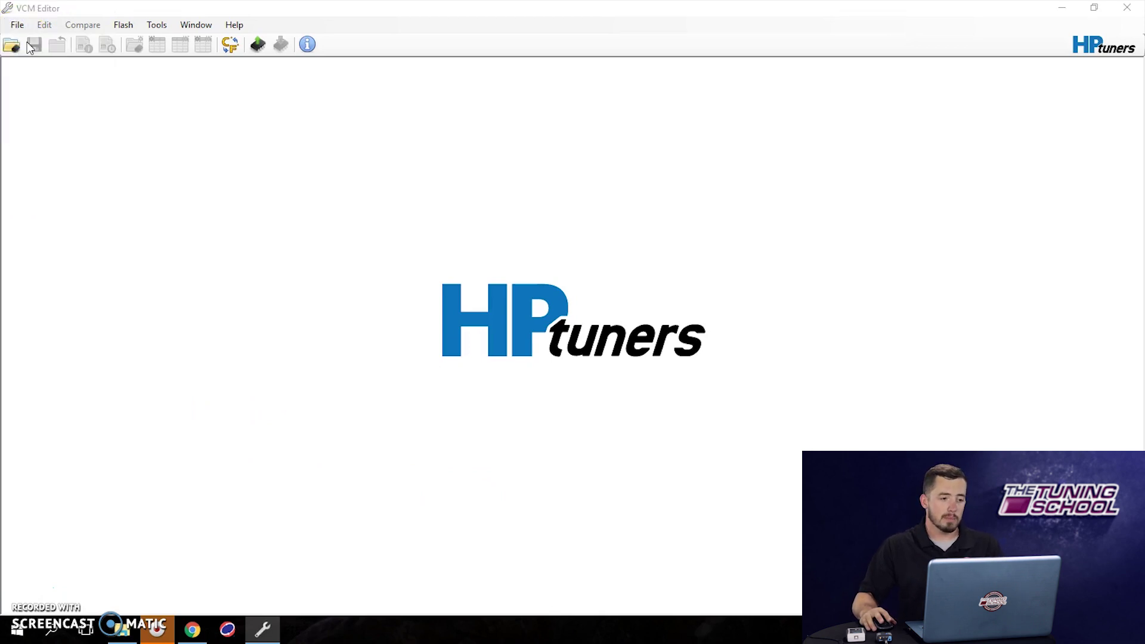
pyautogui.click(225, 376)
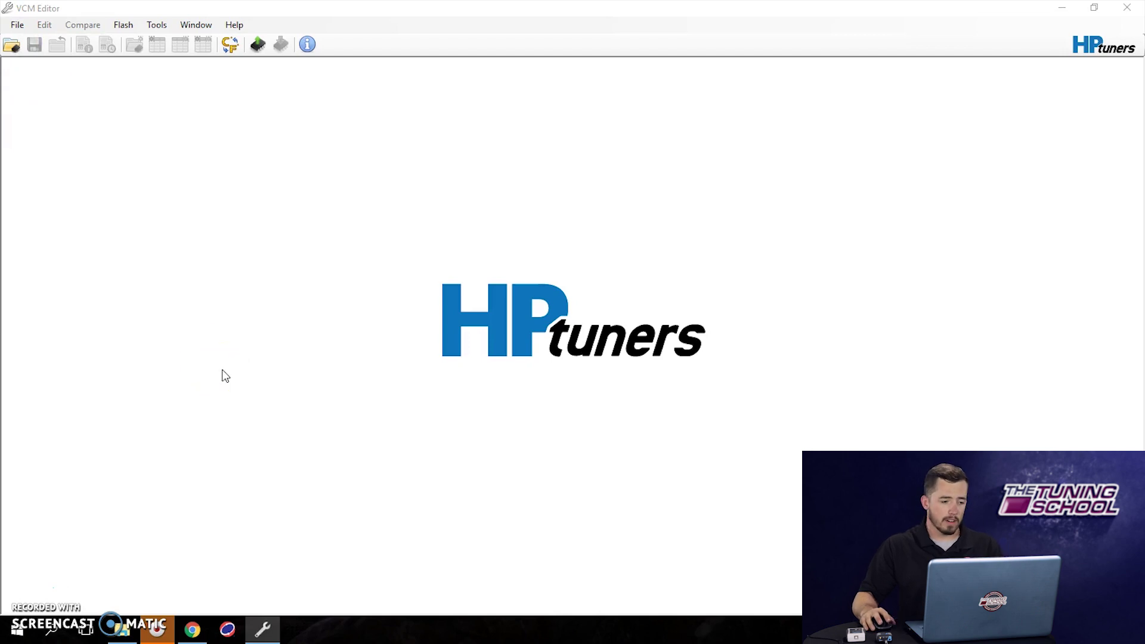
pyautogui.click(102, 102)
pyautogui.click(11, 44)
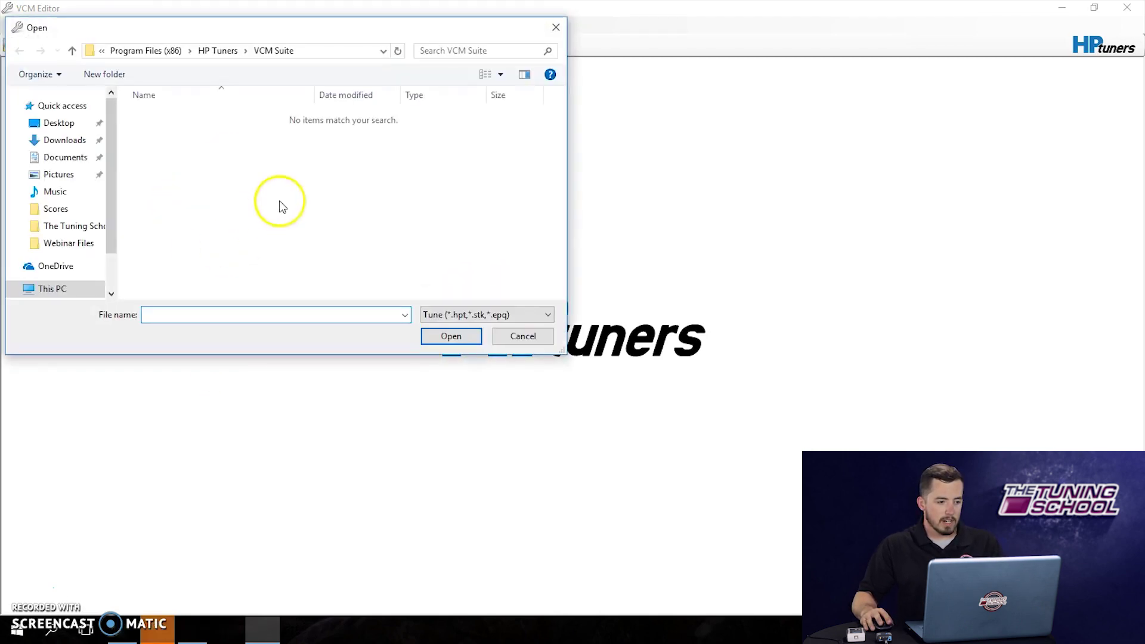
pyautogui.scroll(-2, 71, 239)
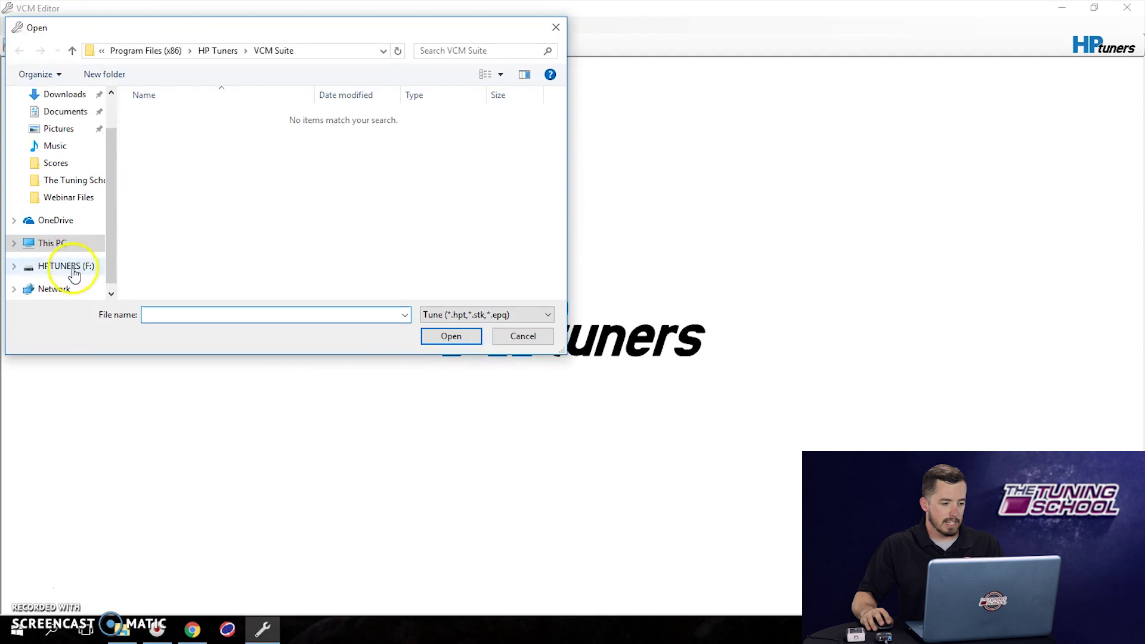
pyautogui.click(74, 272)
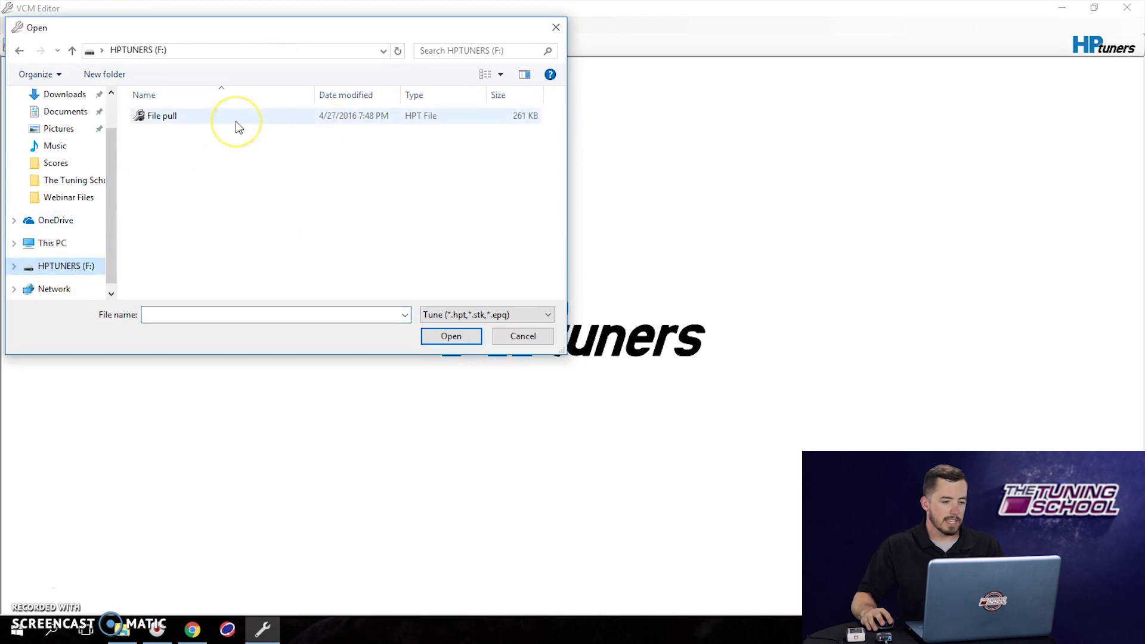
pyautogui.doubleClick(237, 123)
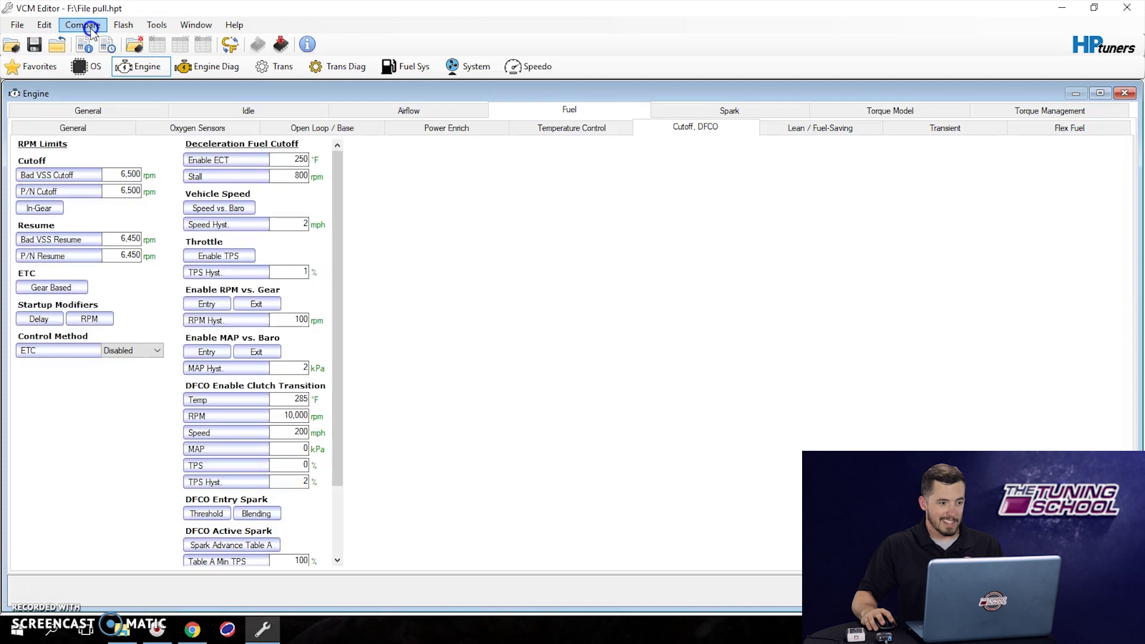
# Load '04 Silverado Stock' from Downloads as the compare file against File pull.
pyautogui.click(90, 26)
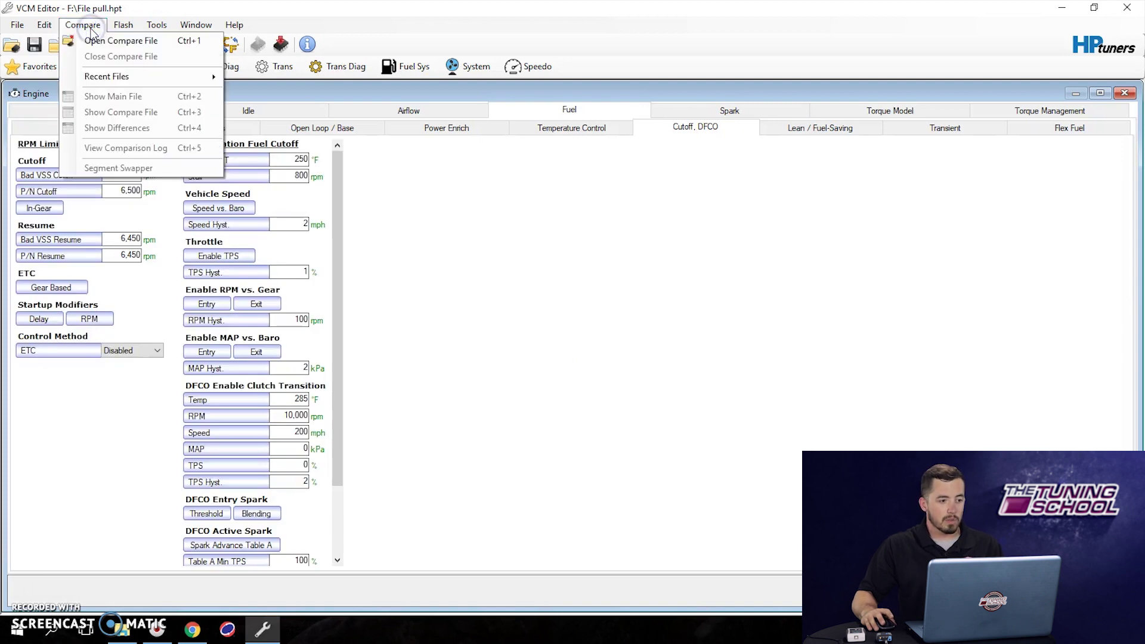
pyautogui.click(115, 47)
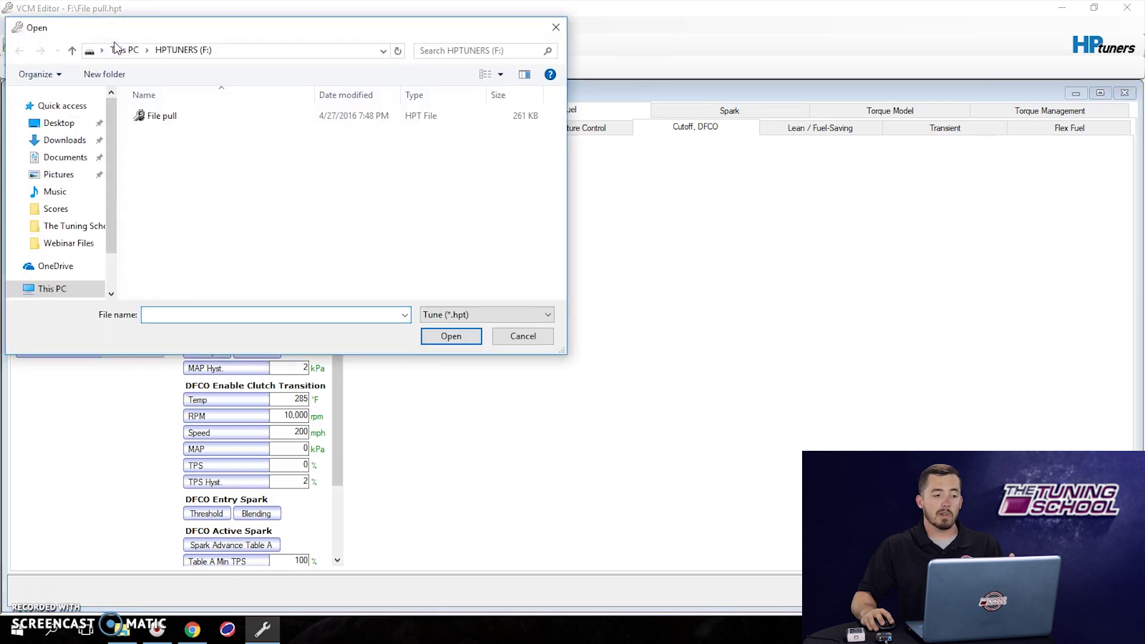
pyautogui.click(117, 50)
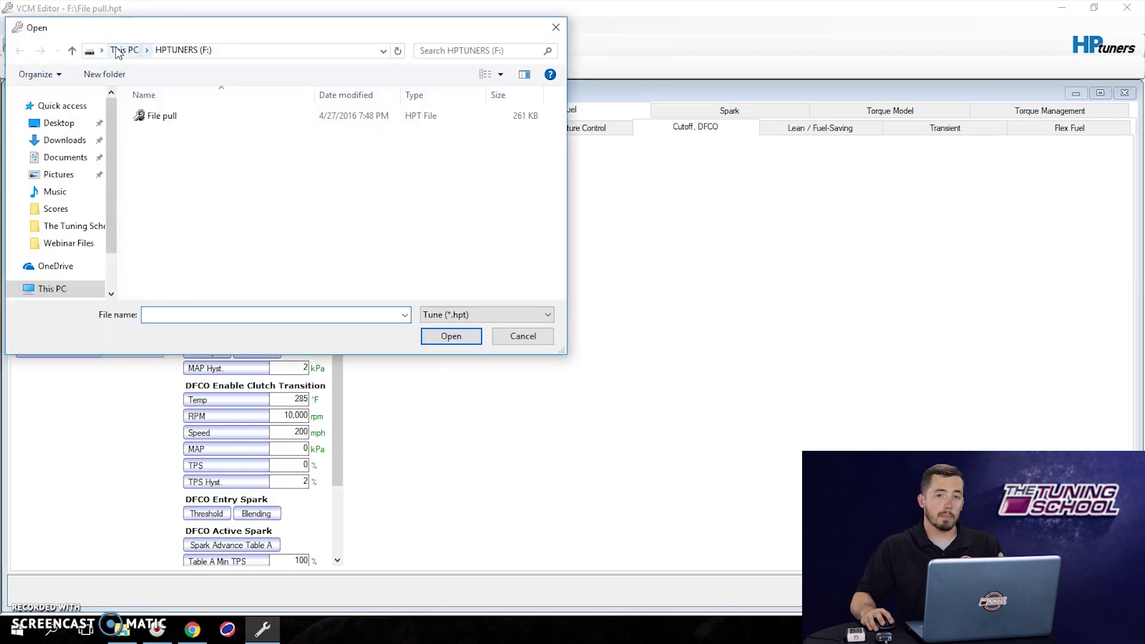
pyautogui.click(82, 141)
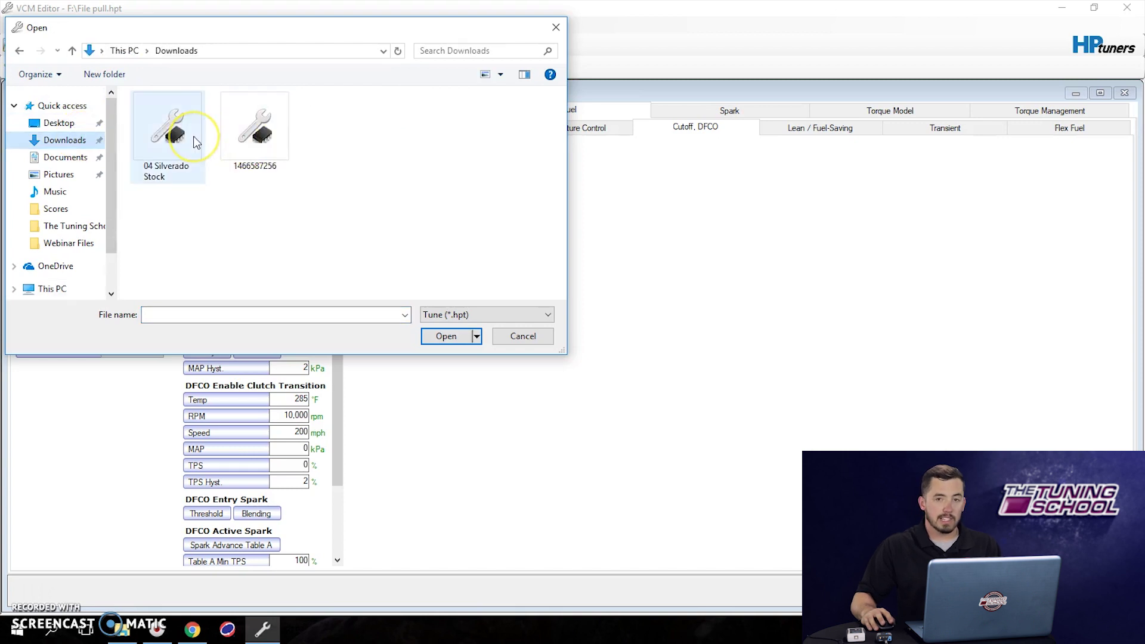
pyautogui.doubleClick(194, 136)
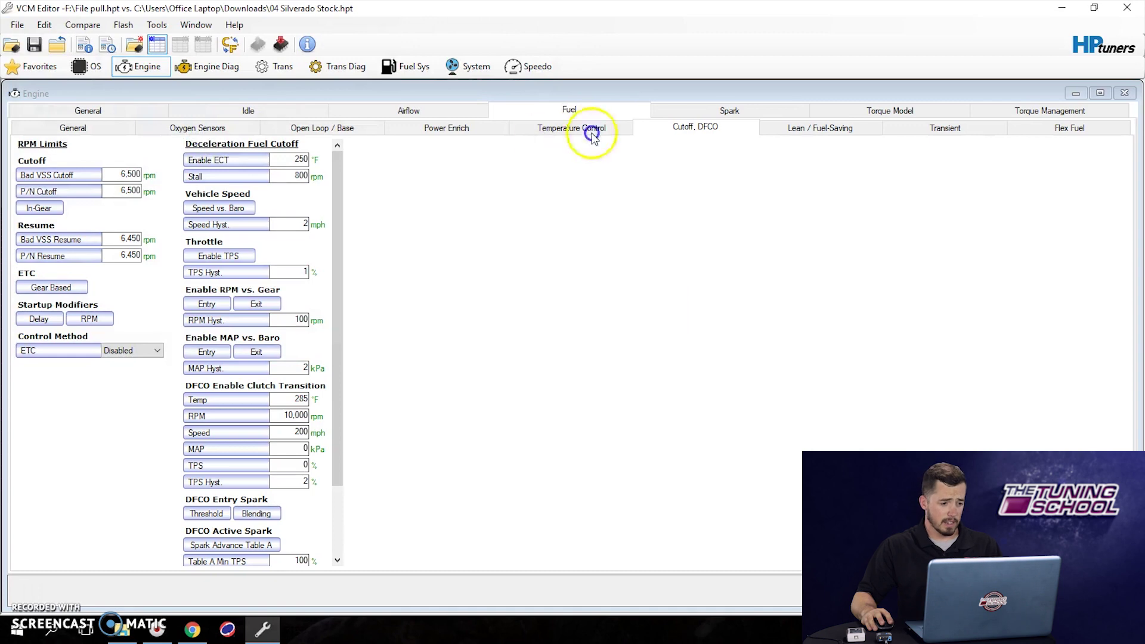
# On the Airflow tab, open the MAF Airflow vs. Output Frequency table.
pyautogui.click(403, 109)
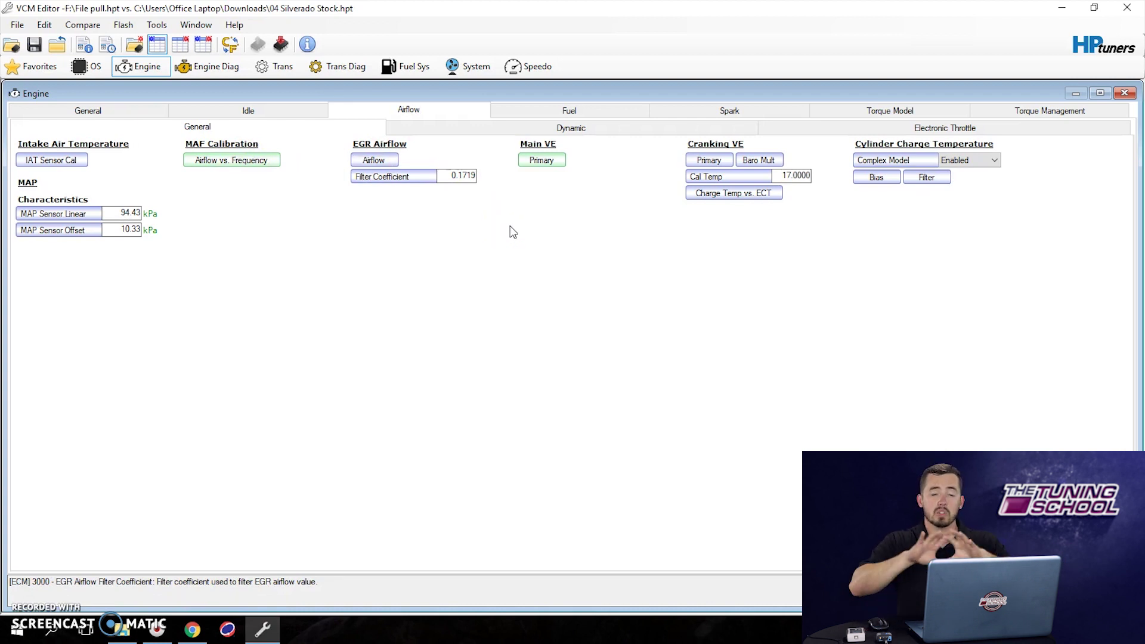
pyautogui.click(213, 167)
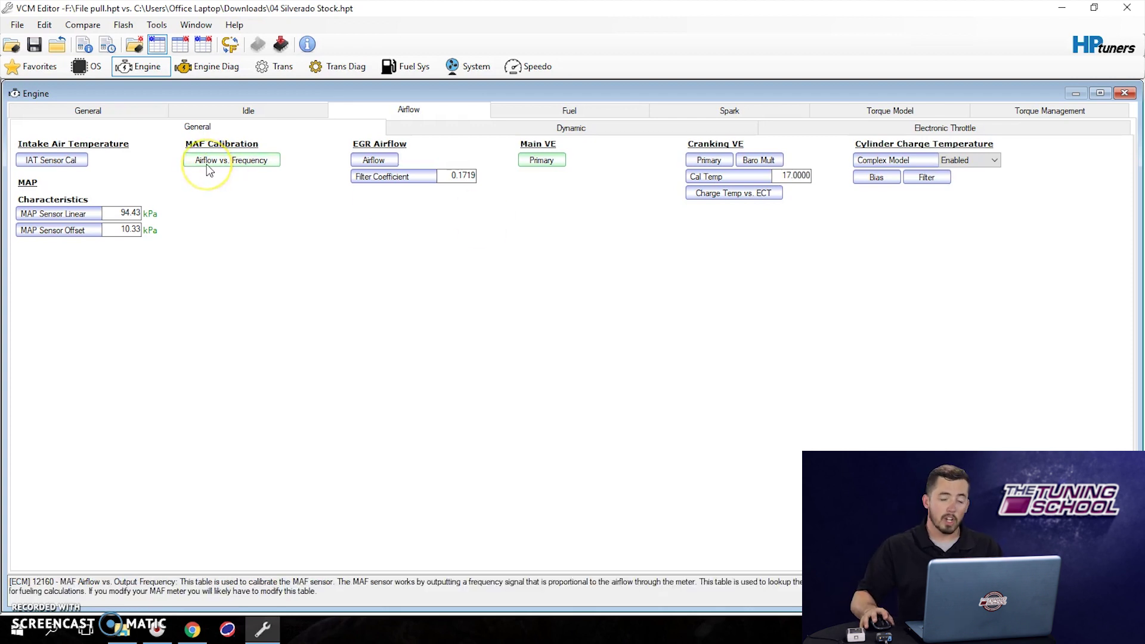
pyautogui.click(327, 250)
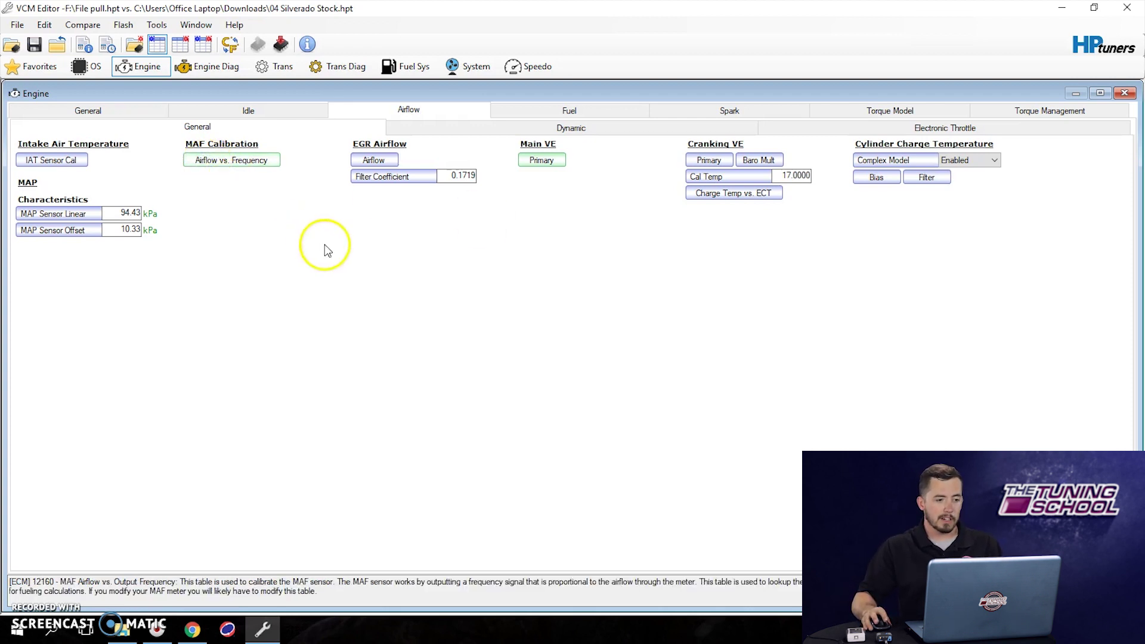
pyautogui.click(254, 164)
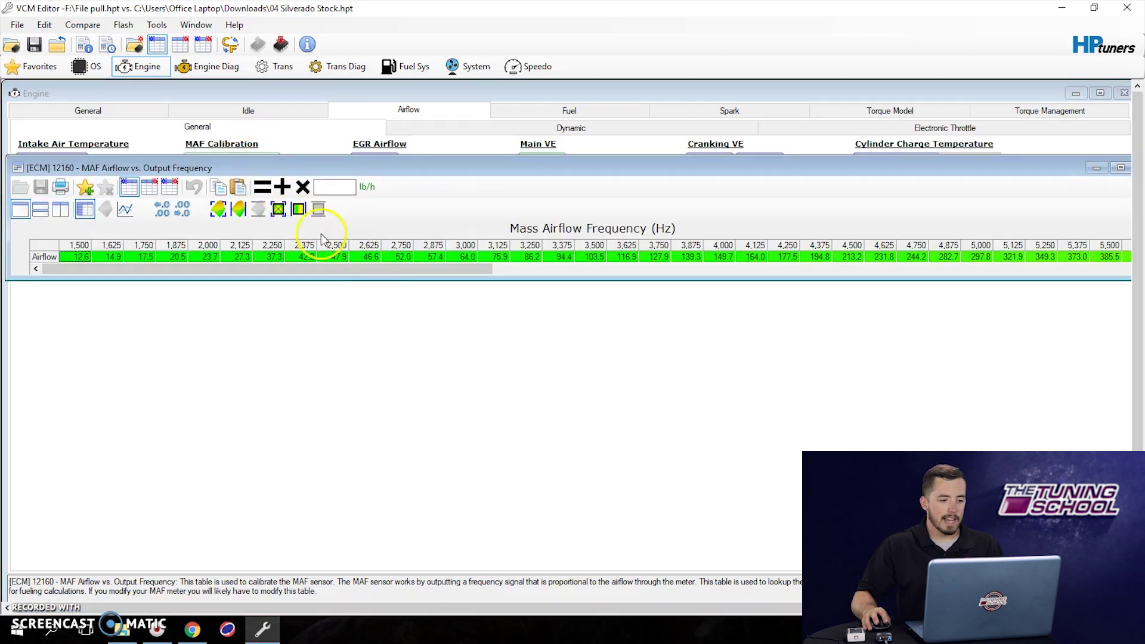
# Split the MAF table window horizontally, graph the airflow curve below, and enlarge the window.
pyautogui.click(40, 208)
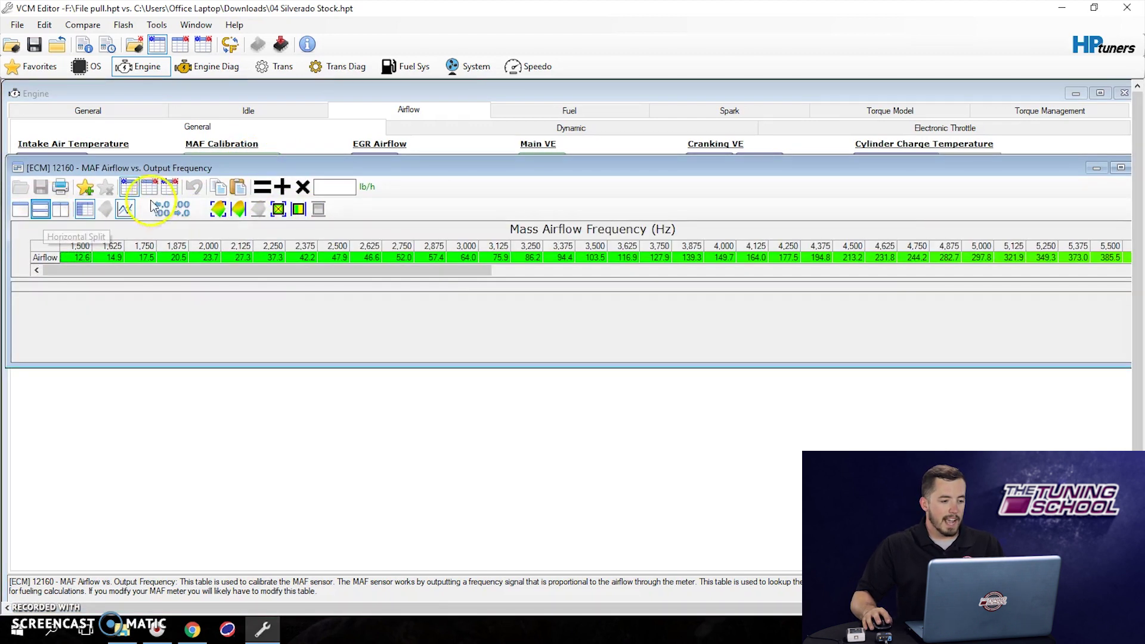
pyautogui.click(125, 208)
pyautogui.moveTo(268, 368); pyautogui.dragTo(263, 492)
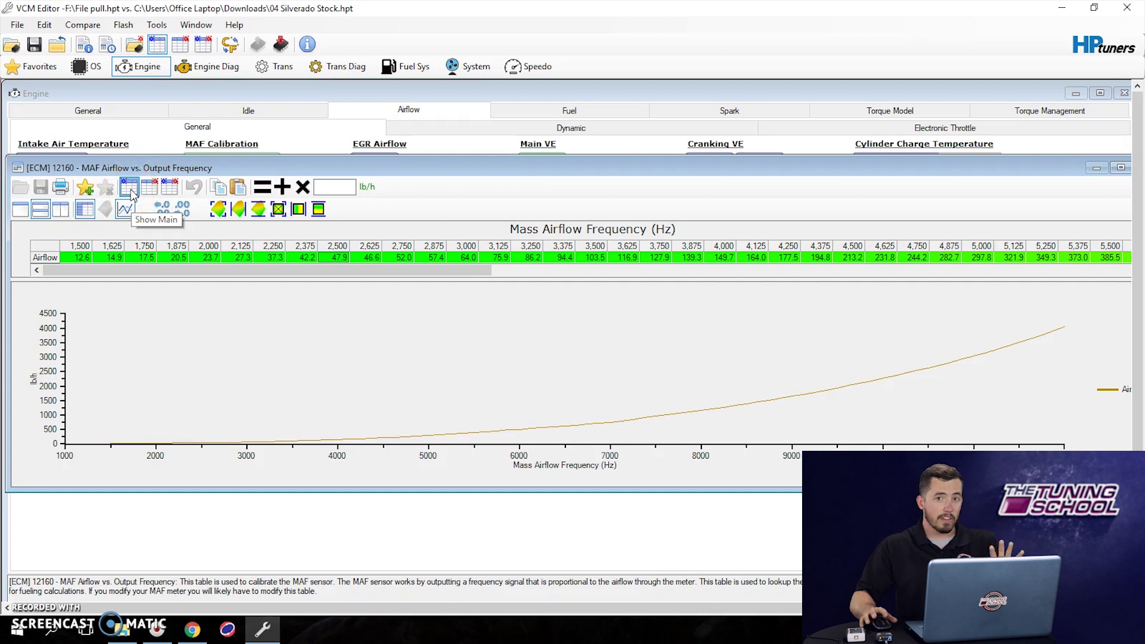
pyautogui.click(150, 191)
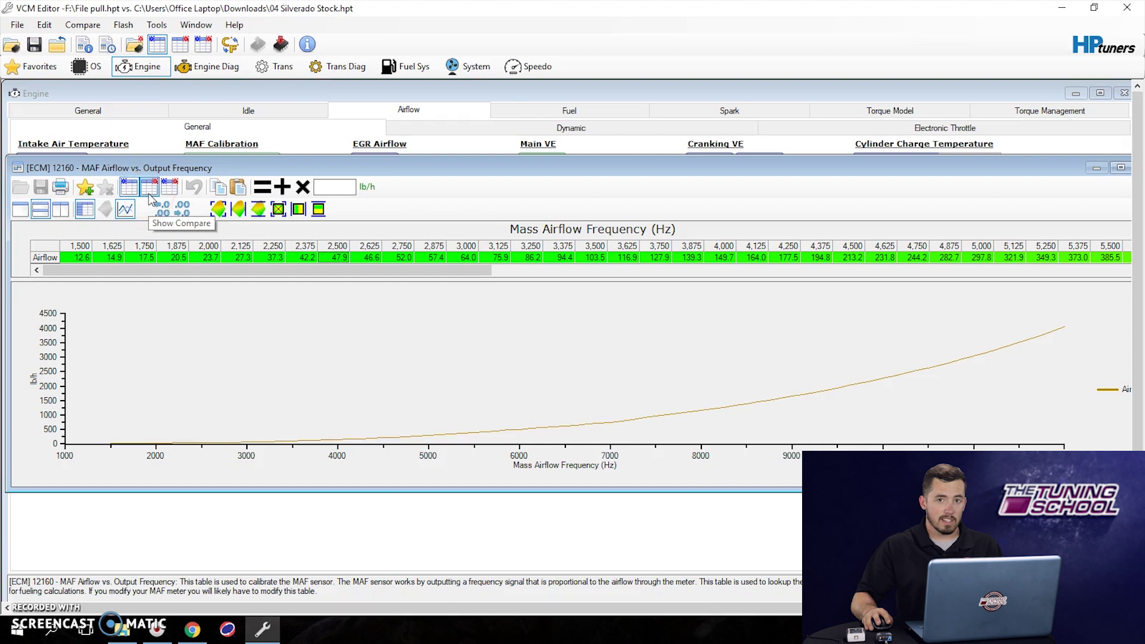
# Display the stock file's MAF airflow values and check the value at 4,625 Hz.
pyautogui.click(150, 194)
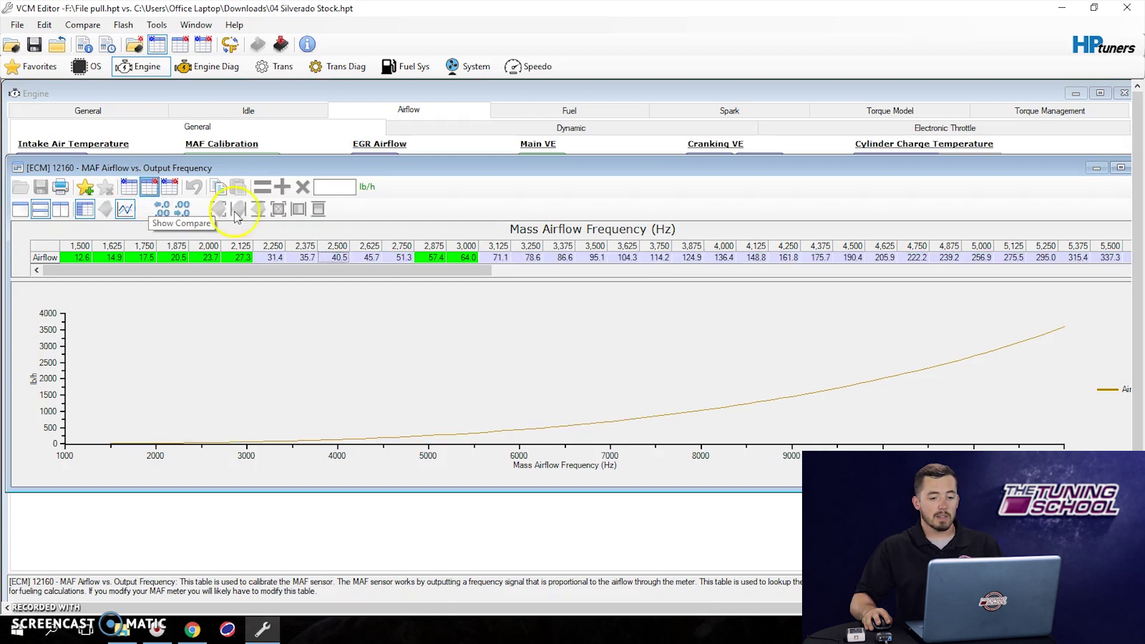
pyautogui.click(393, 277)
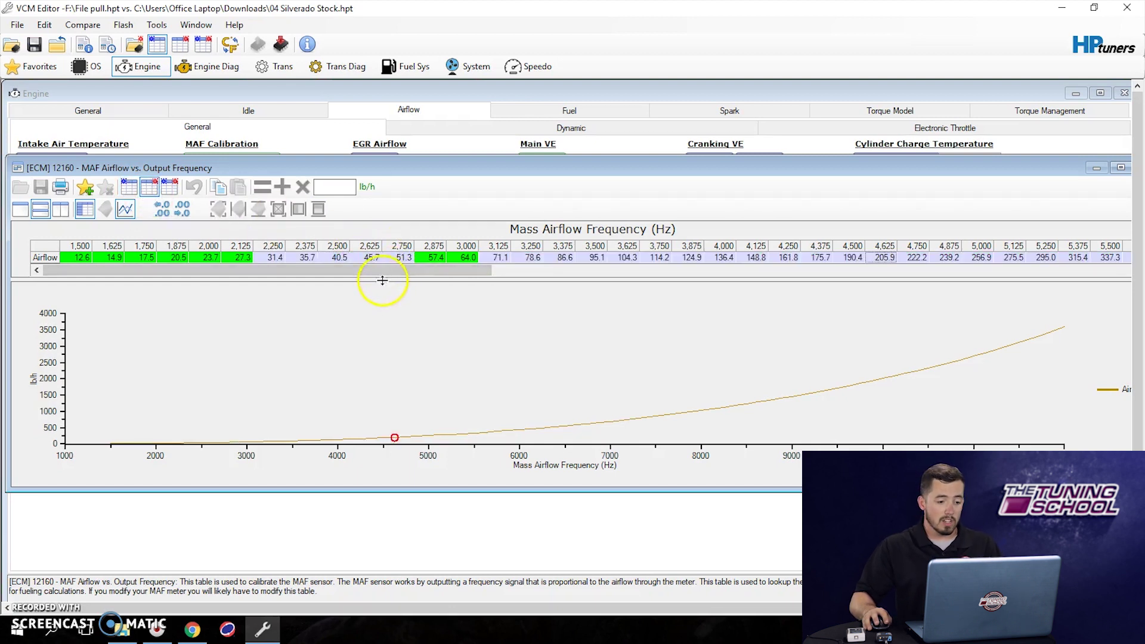
pyautogui.moveTo(382, 280); pyautogui.dragTo(309, 276)
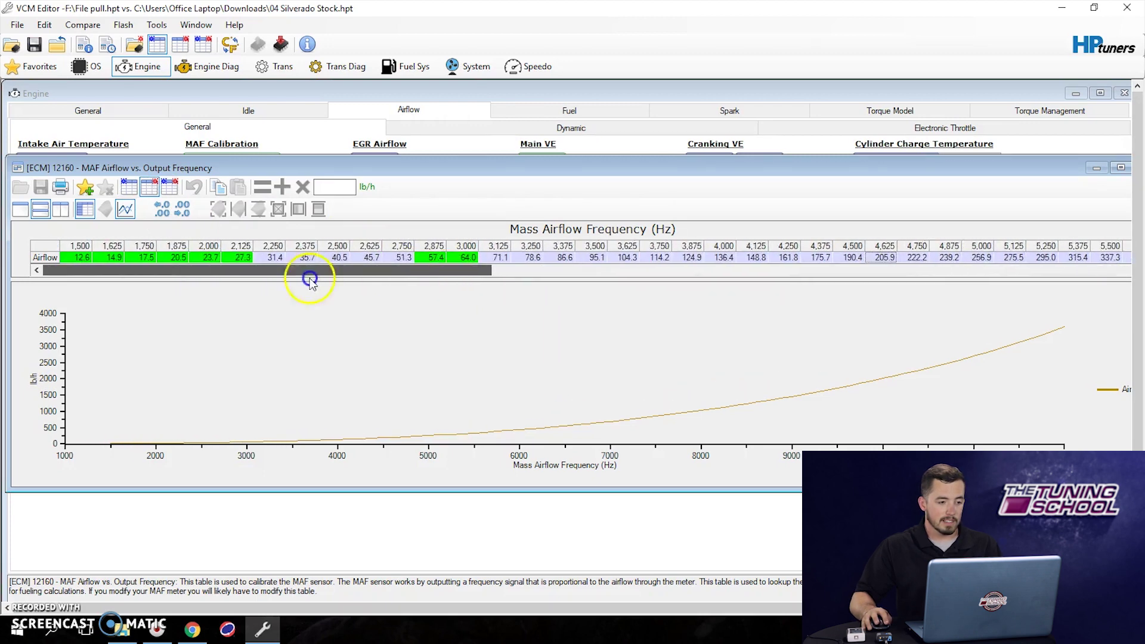
# Review the MAF differences across 3,125–7,500 Hz, then return to the stock values.
pyautogui.click(168, 188)
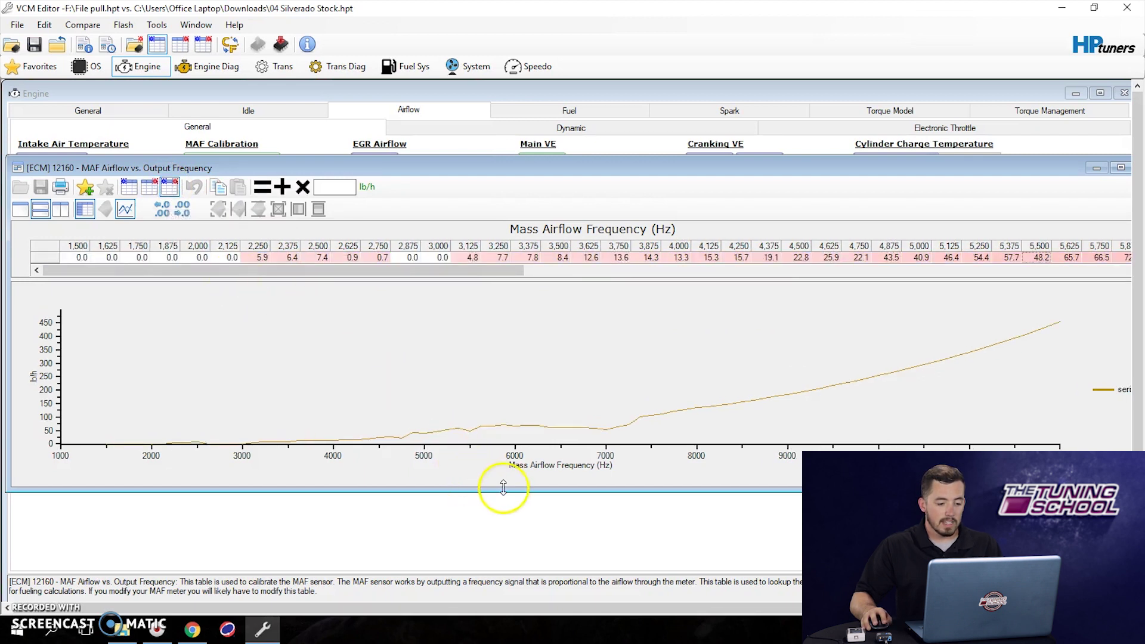
pyautogui.moveTo(503, 488); pyautogui.dragTo(498, 541)
pyautogui.click(631, 429)
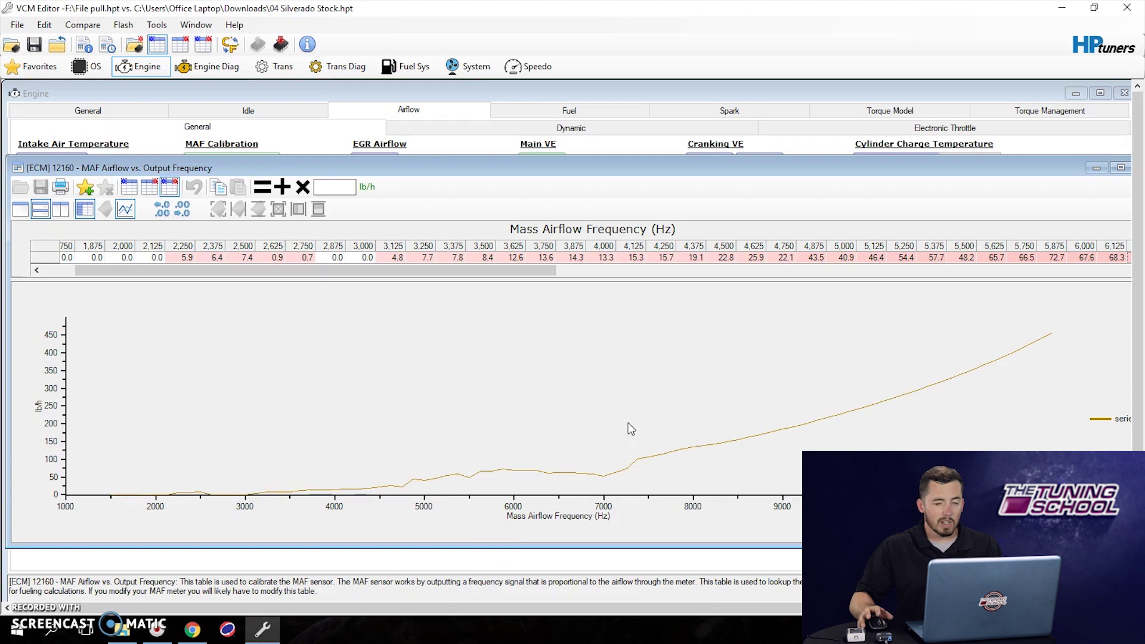
pyautogui.click(614, 436)
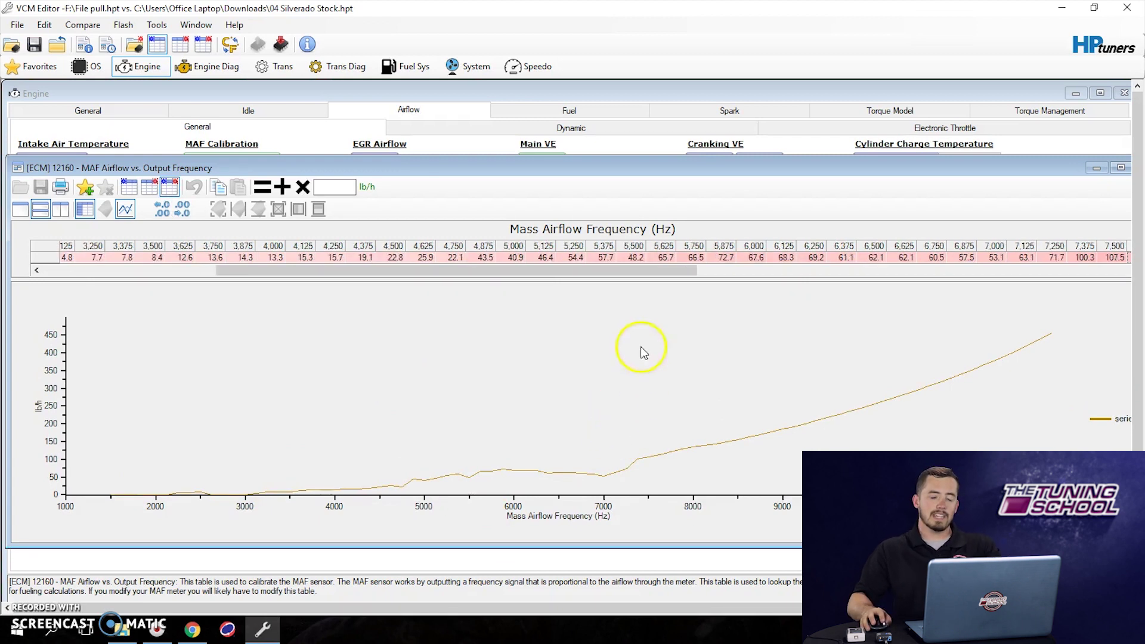
pyautogui.click(152, 192)
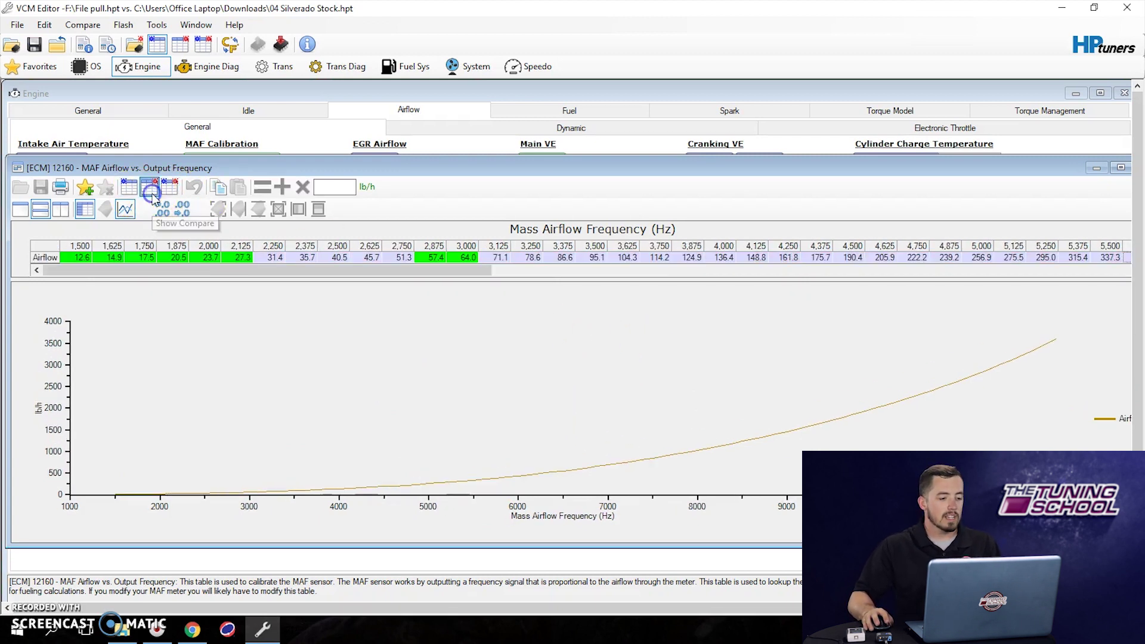
# Copy the stock Airflow row, then view the main tune's MAF airflow values.
pyautogui.click(41, 246)
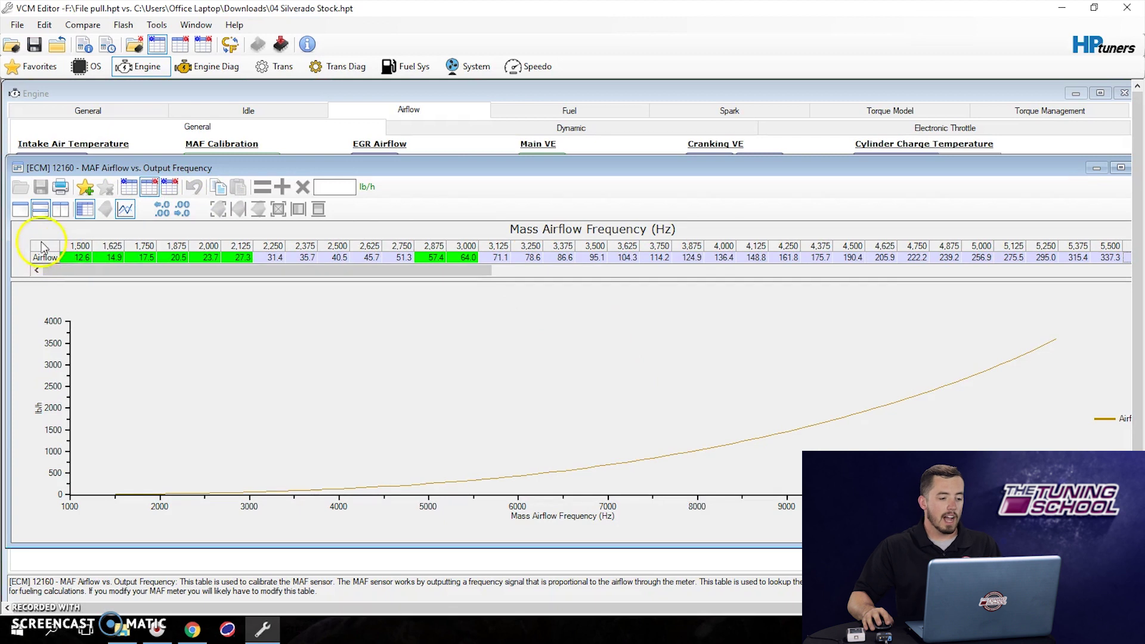
pyautogui.rightClick(115, 263)
pyautogui.click(173, 285)
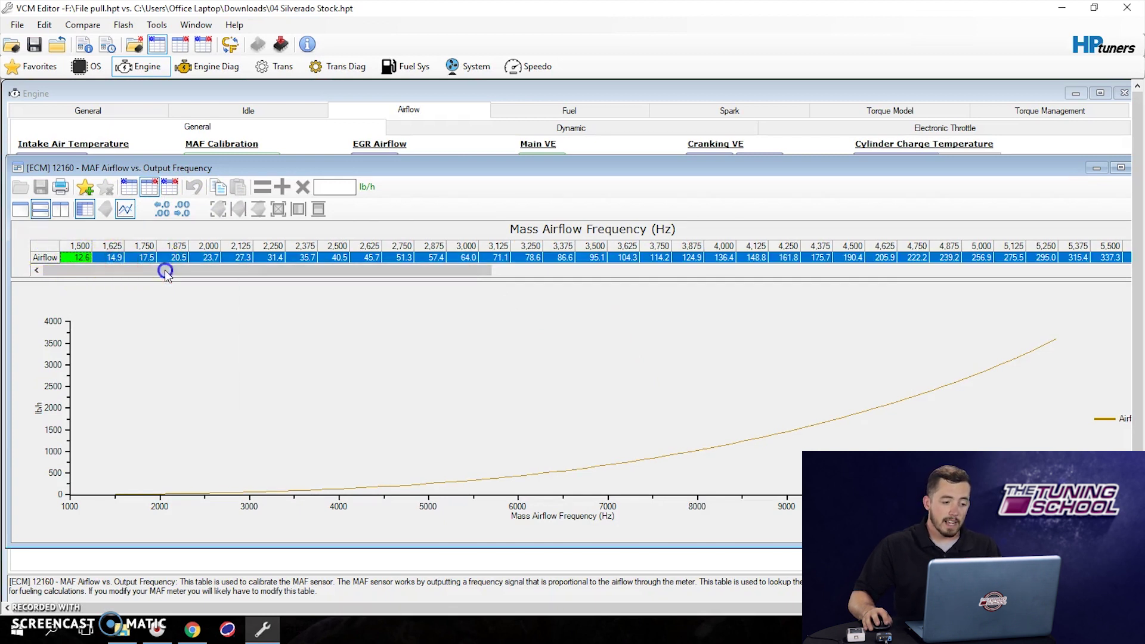
pyautogui.click(129, 187)
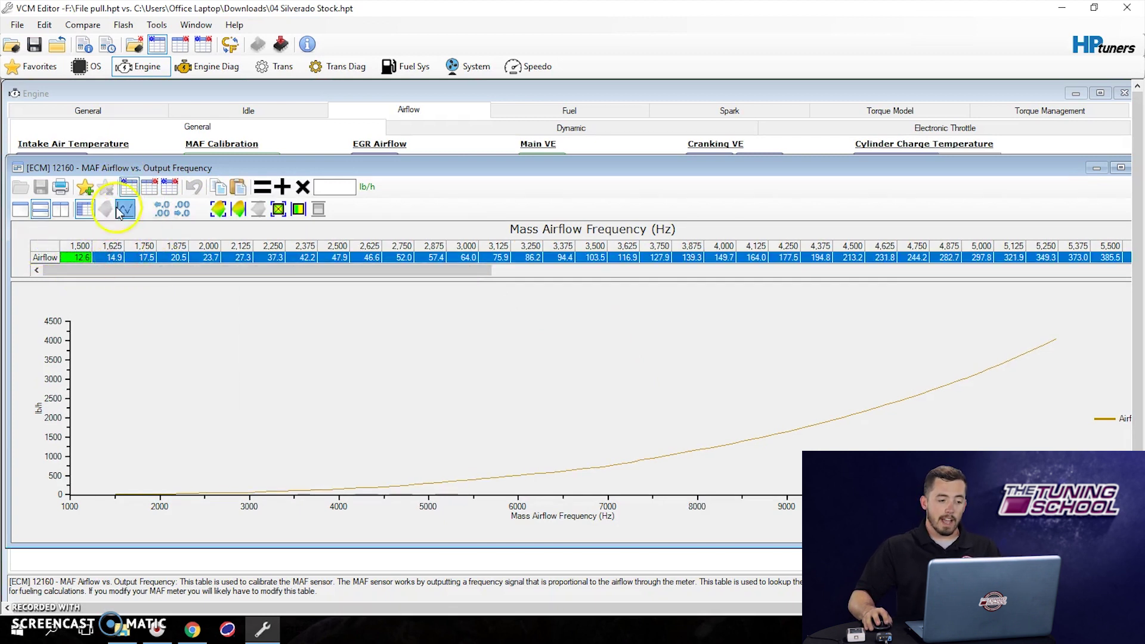
pyautogui.rightClick(94, 258)
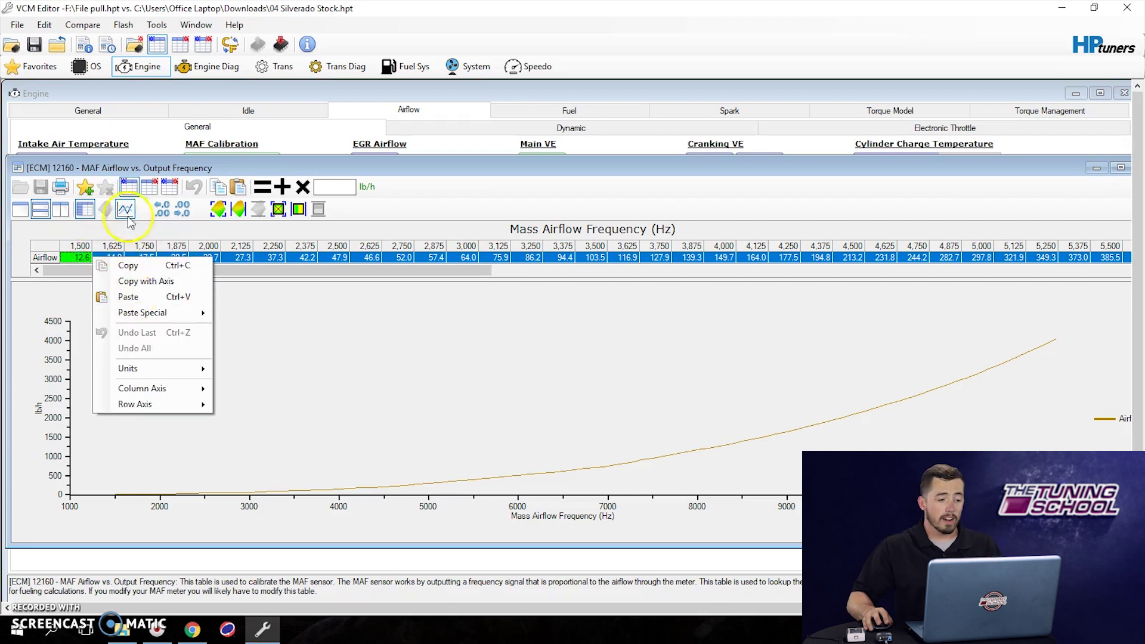
# Set all MAF airflow differences to 0 so main matches stock, e.g. 31.4 lb/h at 2,250 Hz.
pyautogui.click(170, 187)
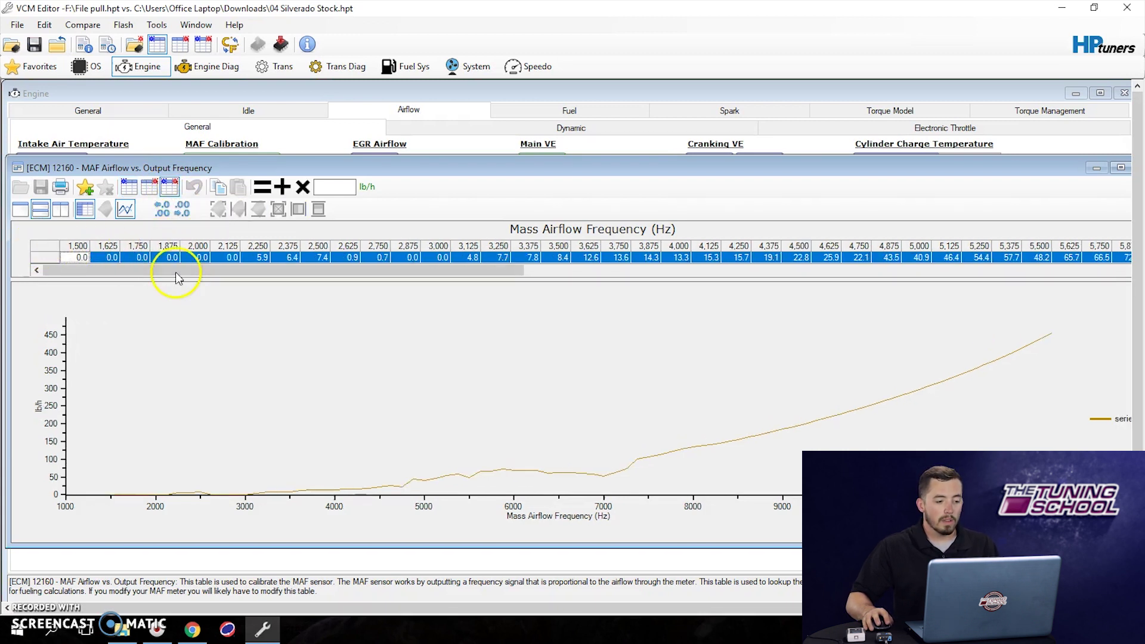
pyautogui.click(256, 258)
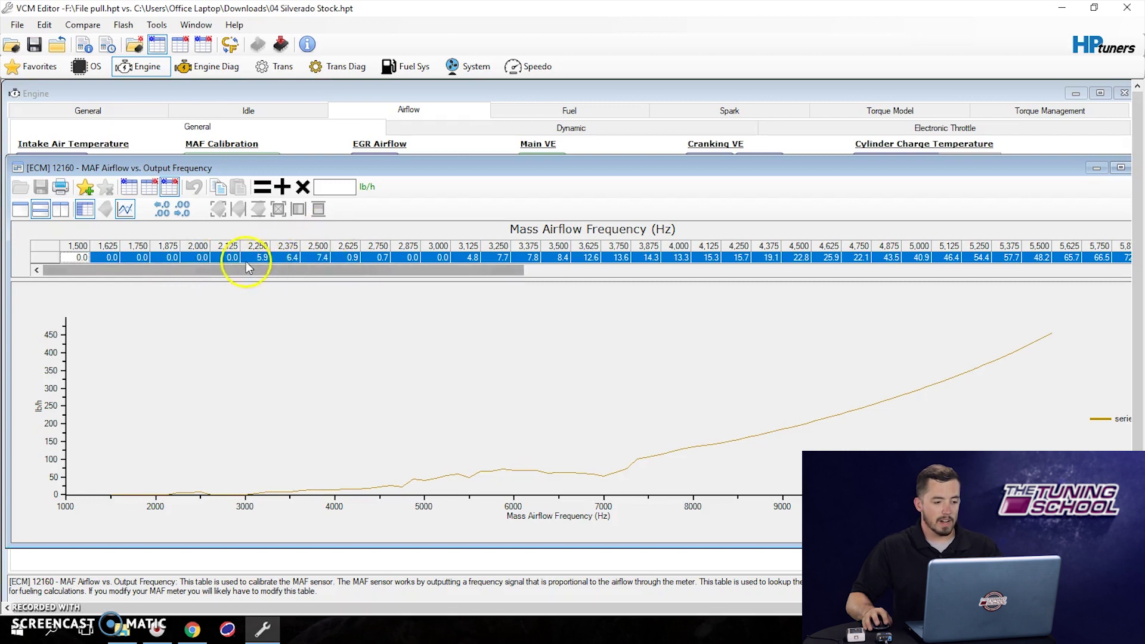
pyautogui.click(55, 248)
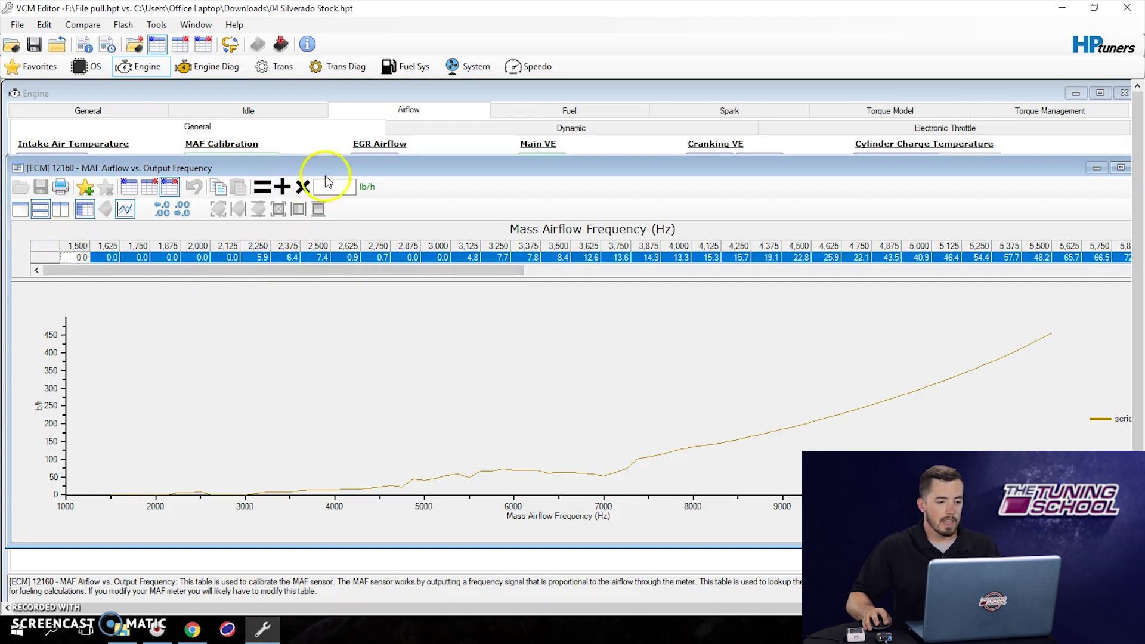
pyautogui.click(346, 189)
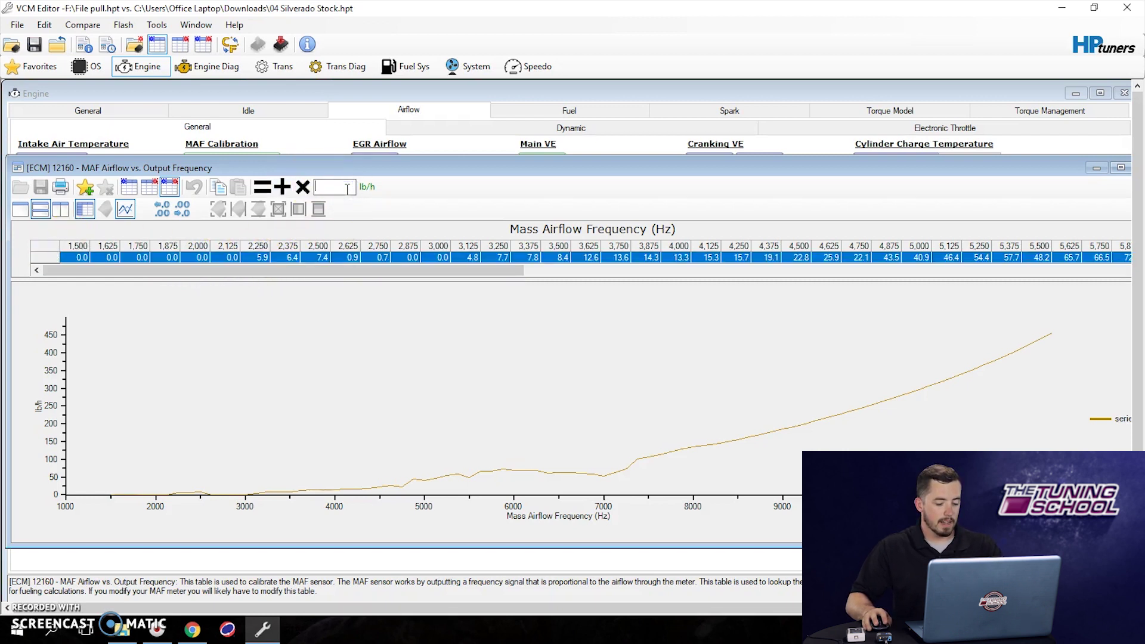
pyautogui.click(262, 187)
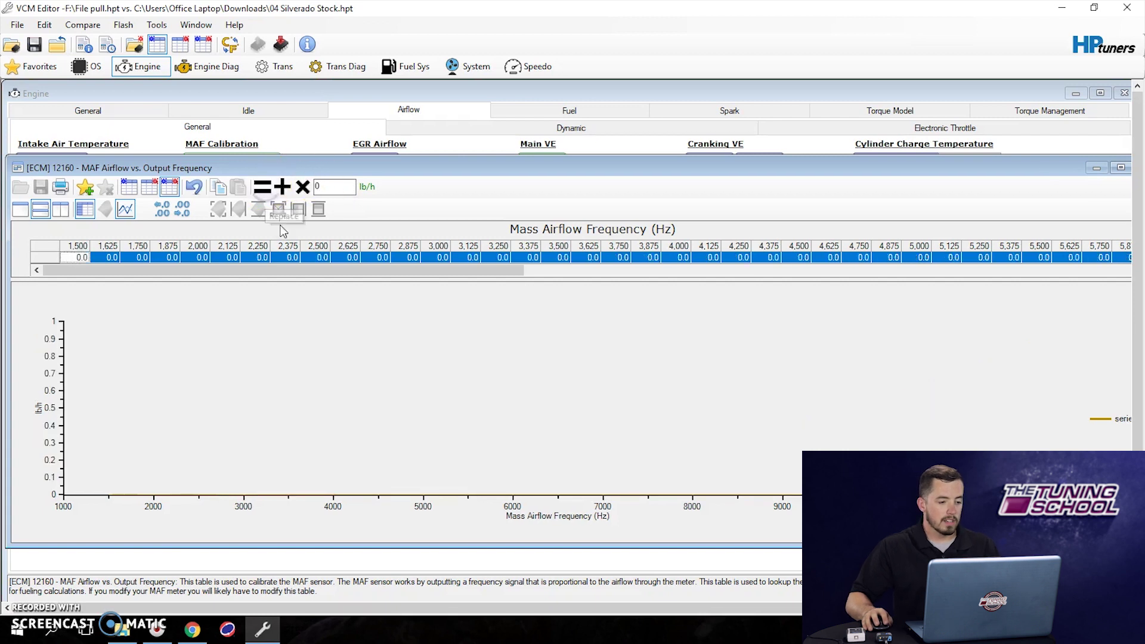
pyautogui.click(199, 258)
pyautogui.click(130, 189)
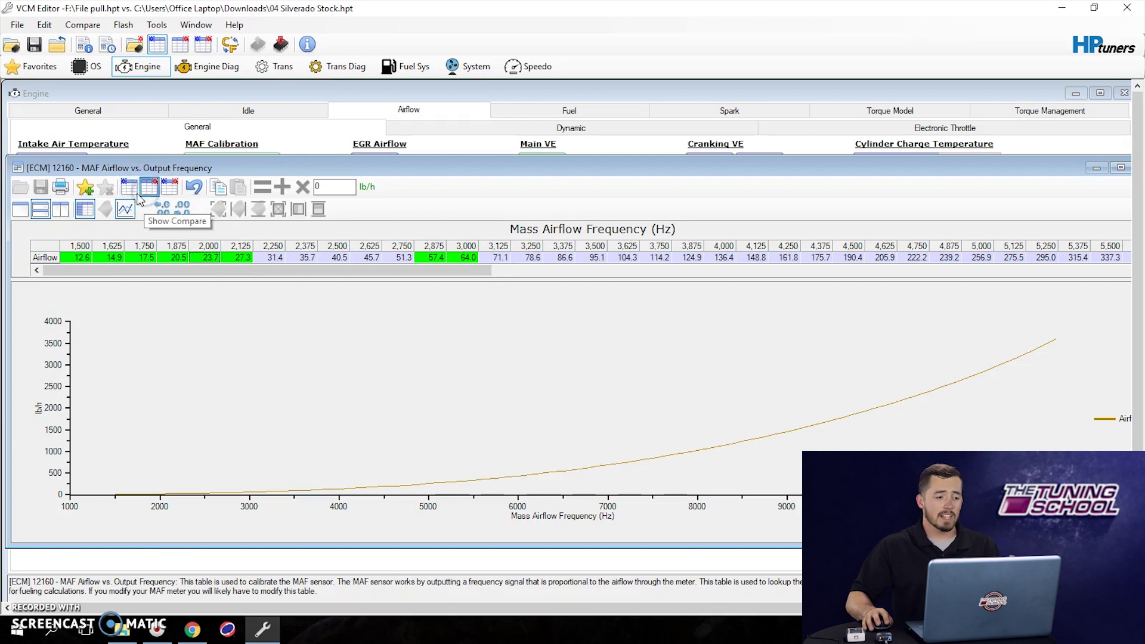
pyautogui.click(130, 195)
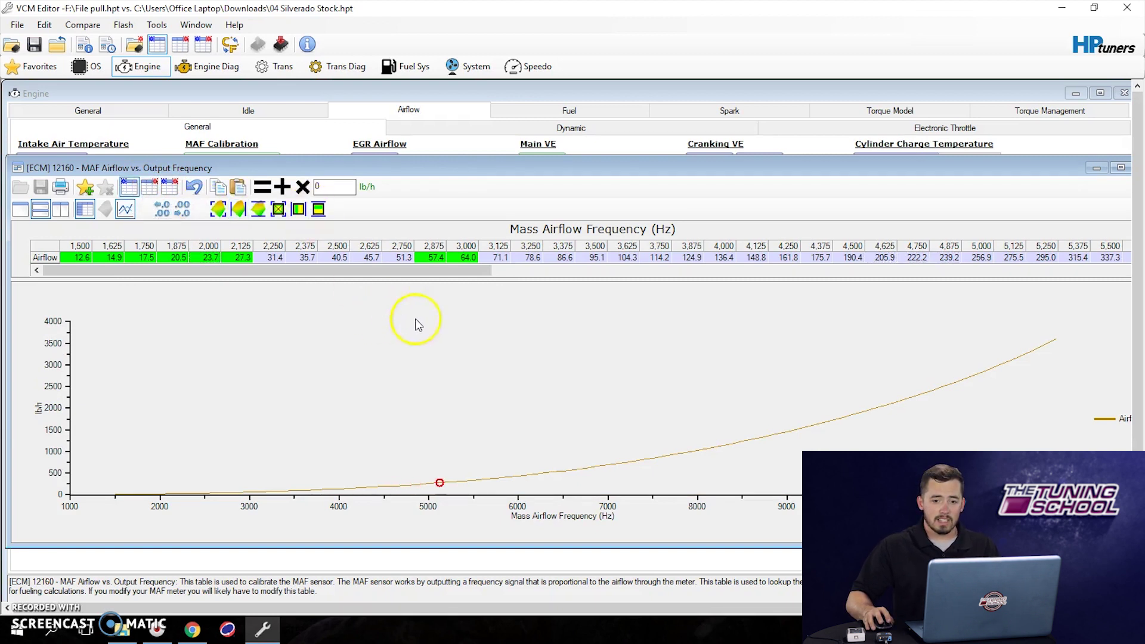
pyautogui.doubleClick(571, 170)
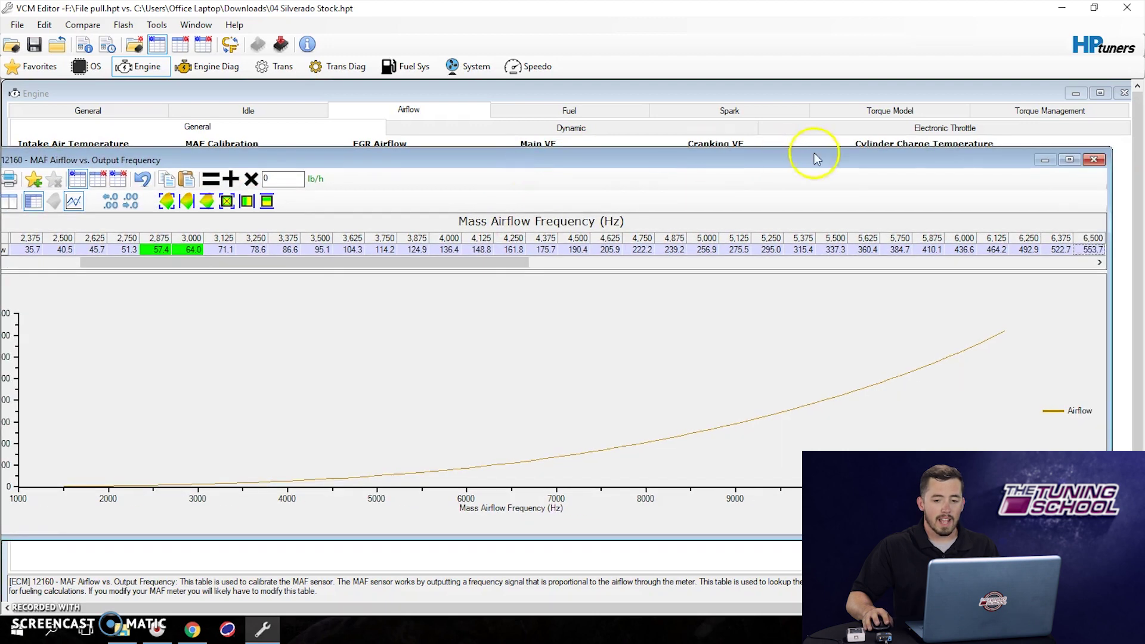
# Close the MAF table and bring up the Fuel Power Enrich settings.
pyautogui.click(1093, 159)
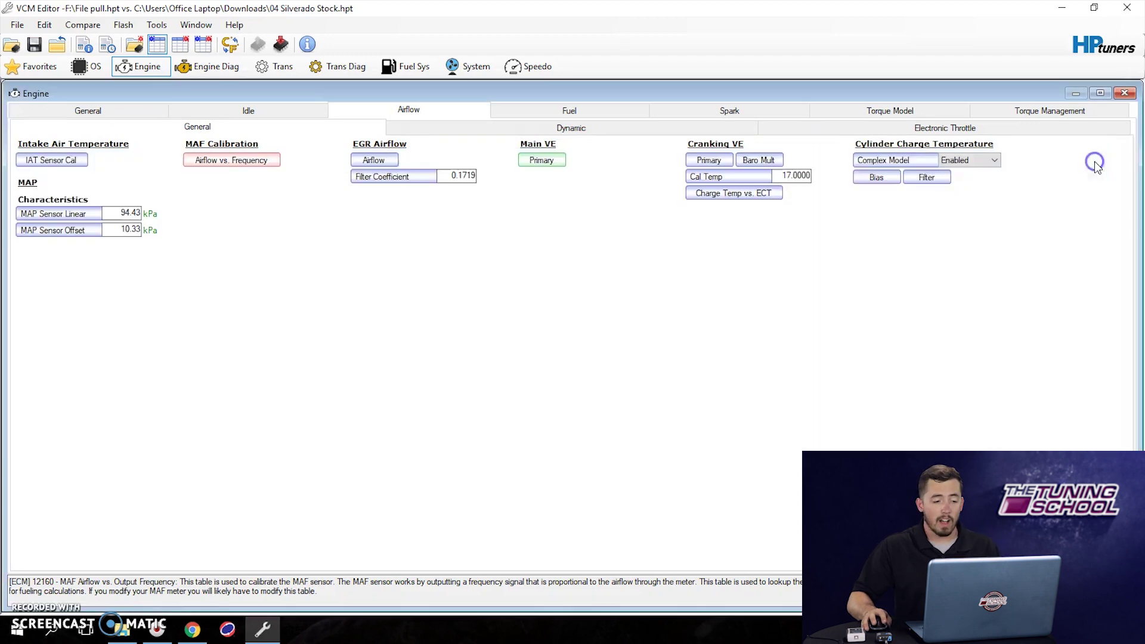
pyautogui.click(601, 110)
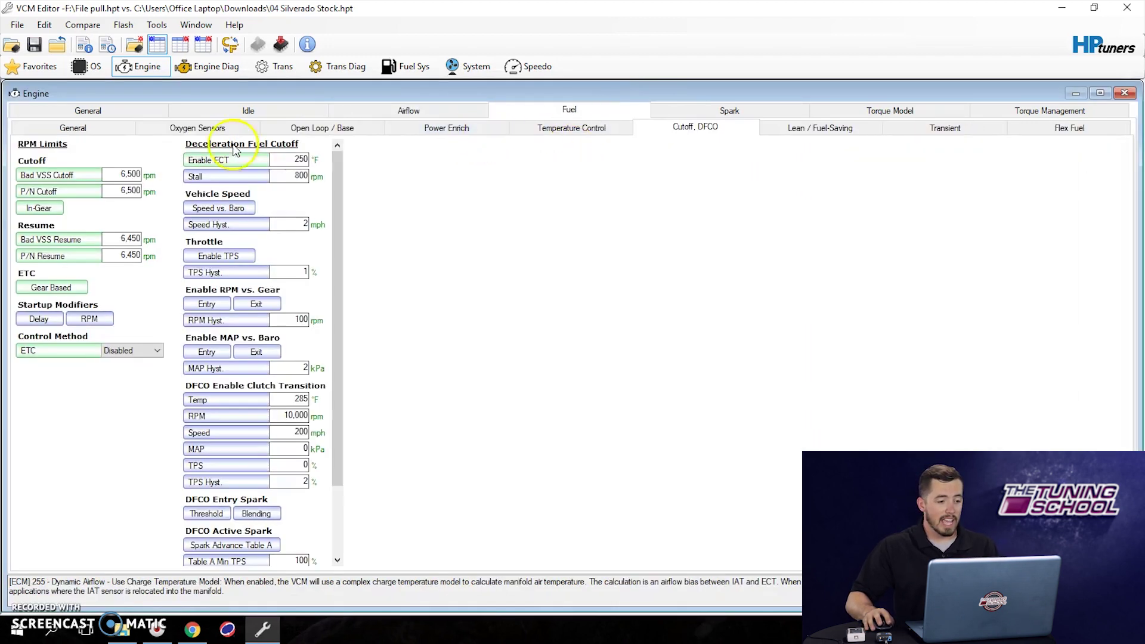
pyautogui.click(448, 128)
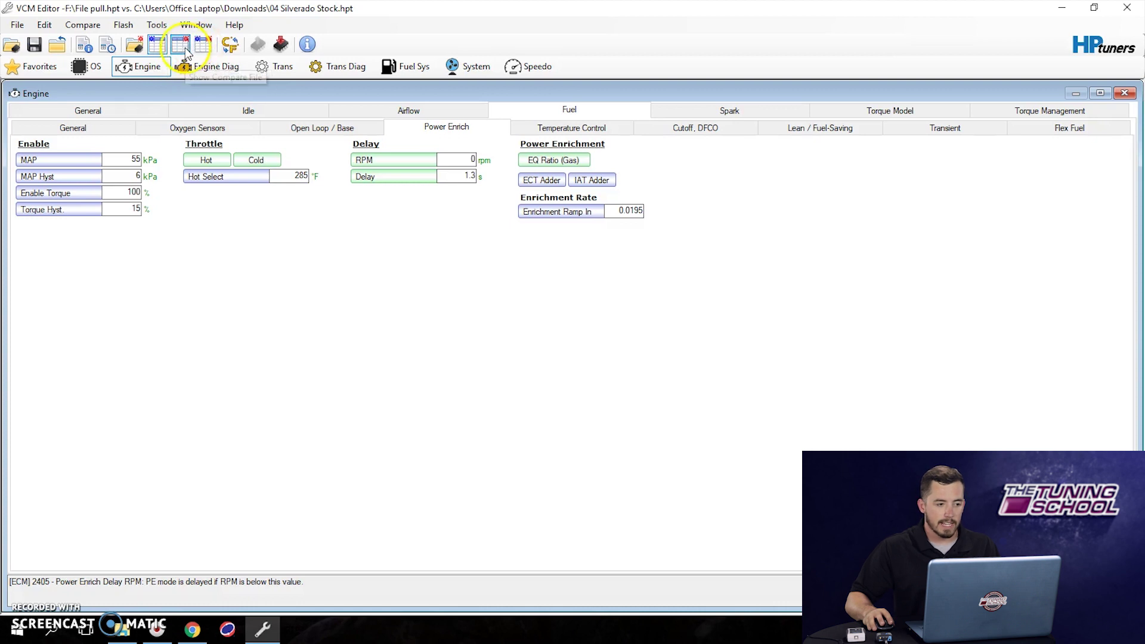
# Zero the Power Enrich RPM difference so the main tune uses 5,000 RPM like stock.
pyautogui.click(181, 45)
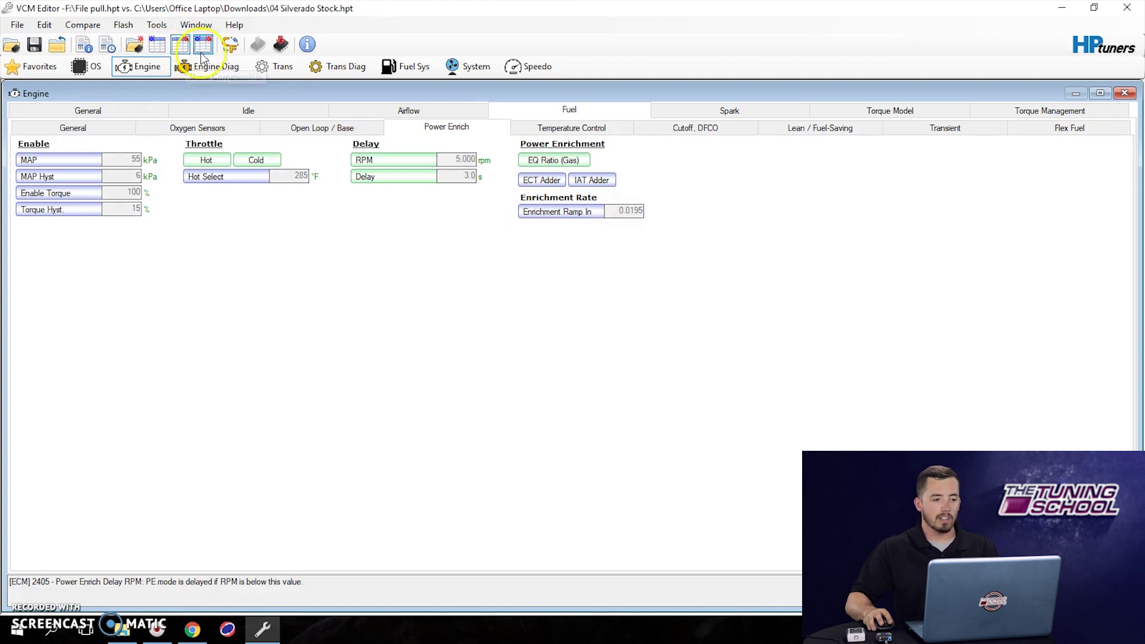
pyautogui.click(202, 54)
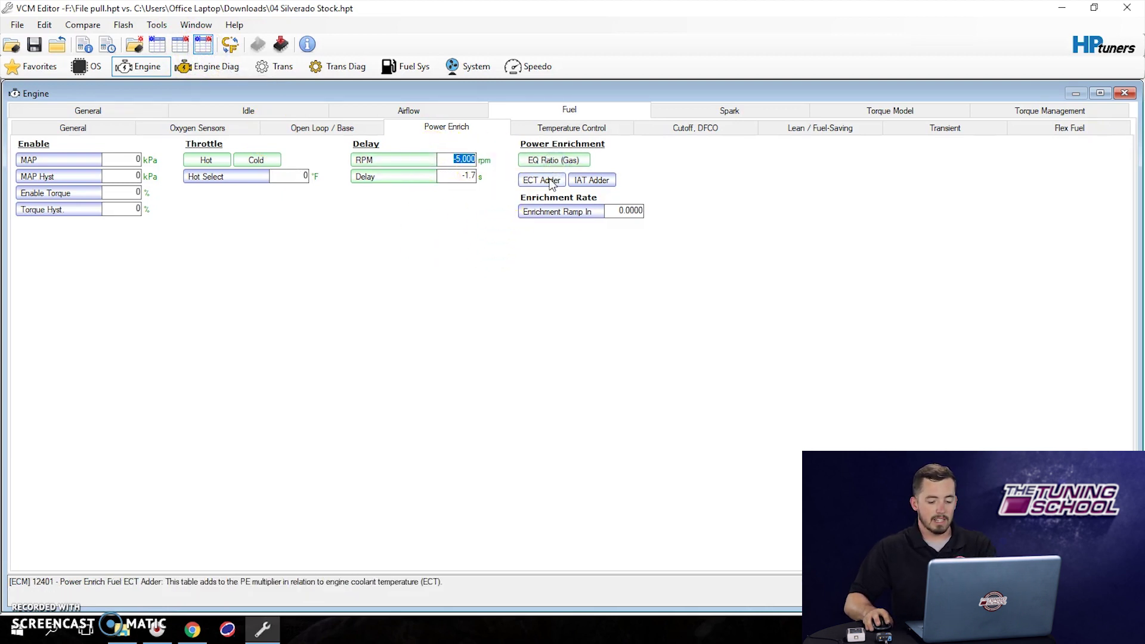
pyautogui.write('0')
pyautogui.click(156, 67)
pyautogui.click(156, 44)
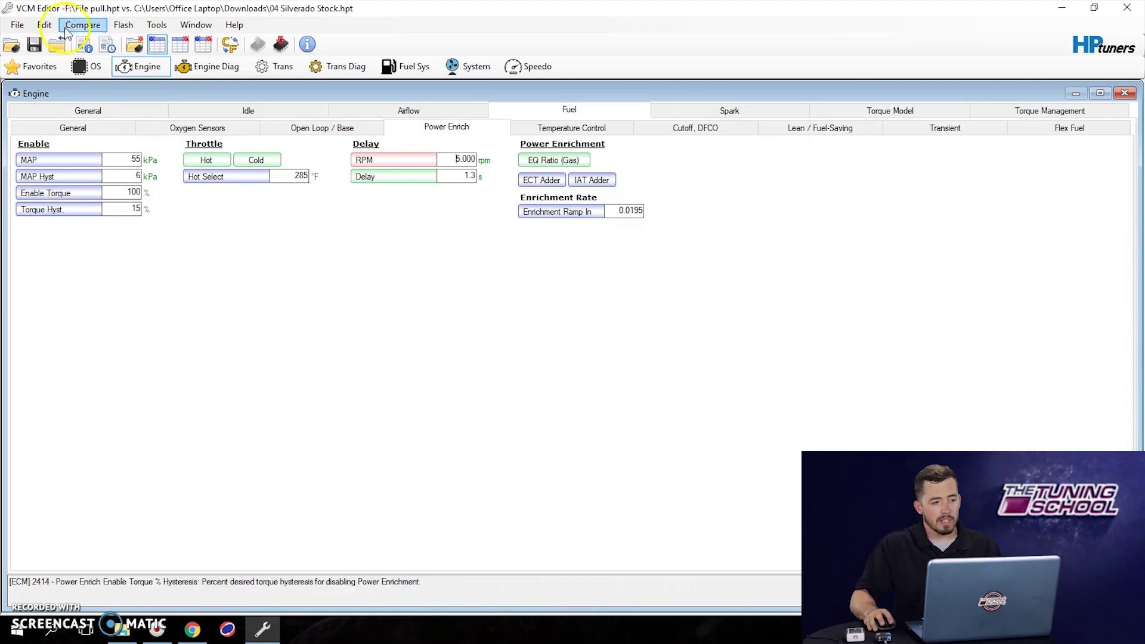
# Open and enlarge the Comparison Log, then inspect the Target Idle Speed table.
pyautogui.click(87, 25)
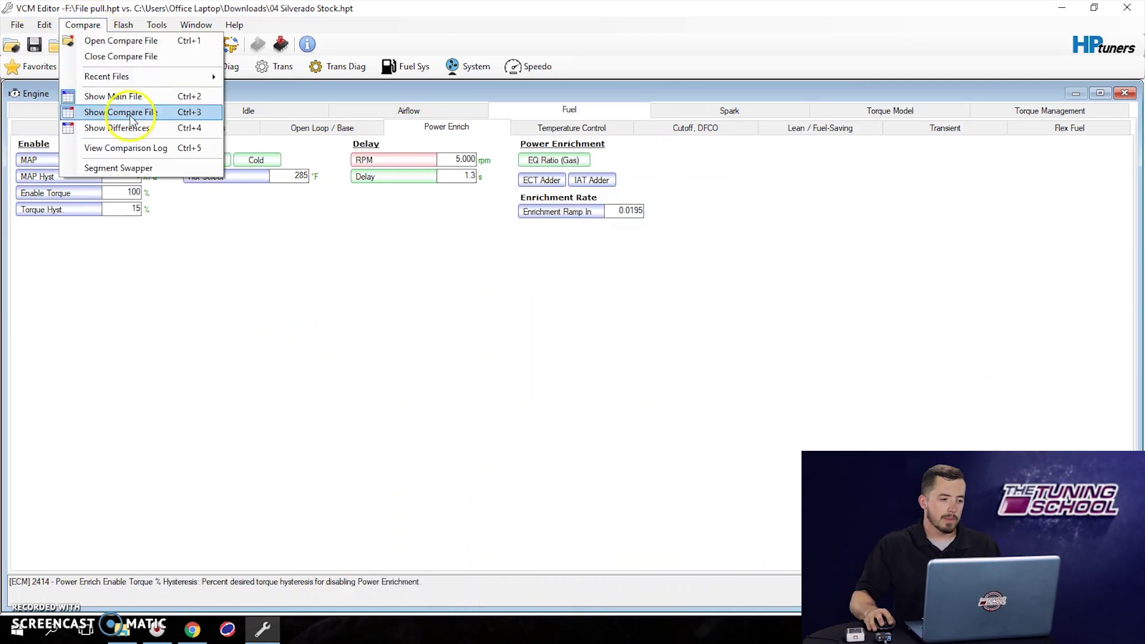
pyautogui.click(125, 148)
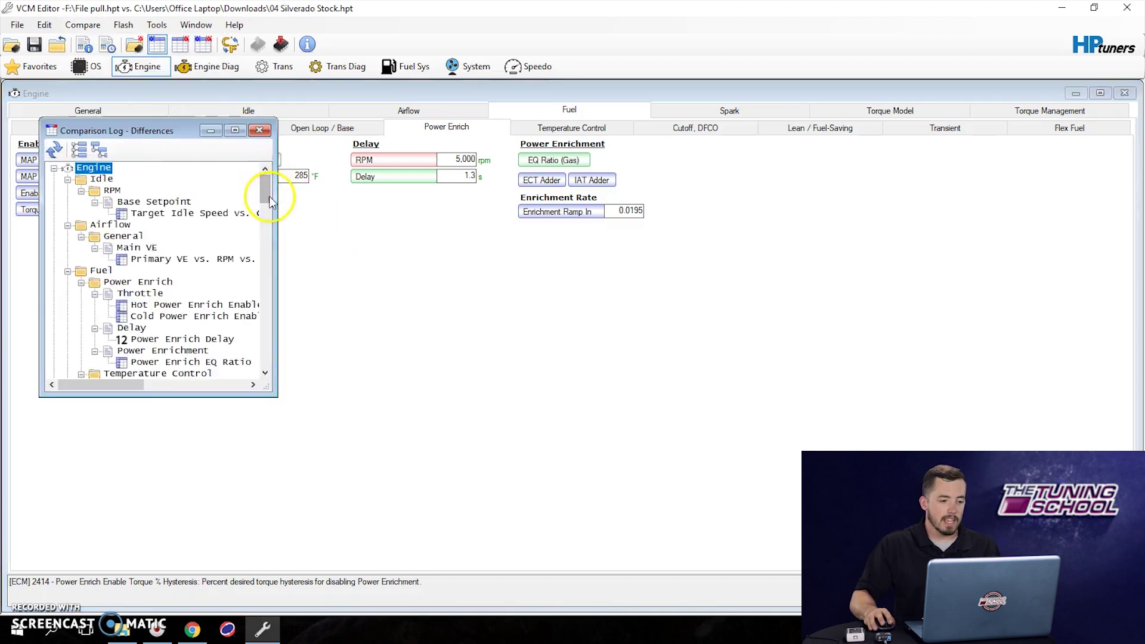
pyautogui.moveTo(278, 198); pyautogui.dragTo(760, 221)
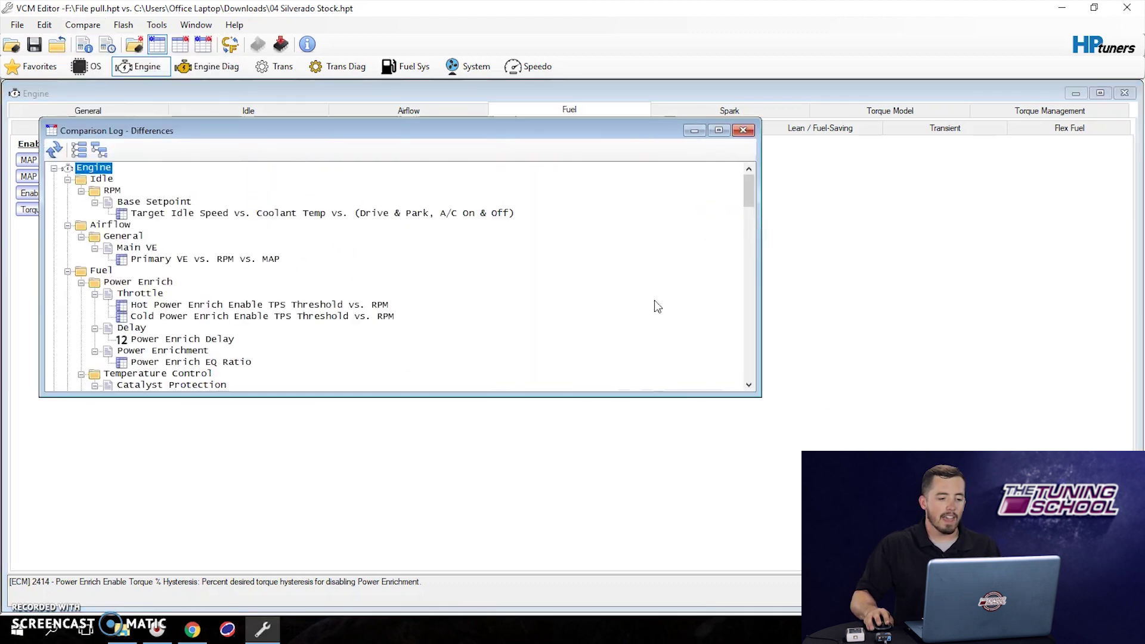
pyautogui.moveTo(604, 392); pyautogui.dragTo(608, 569)
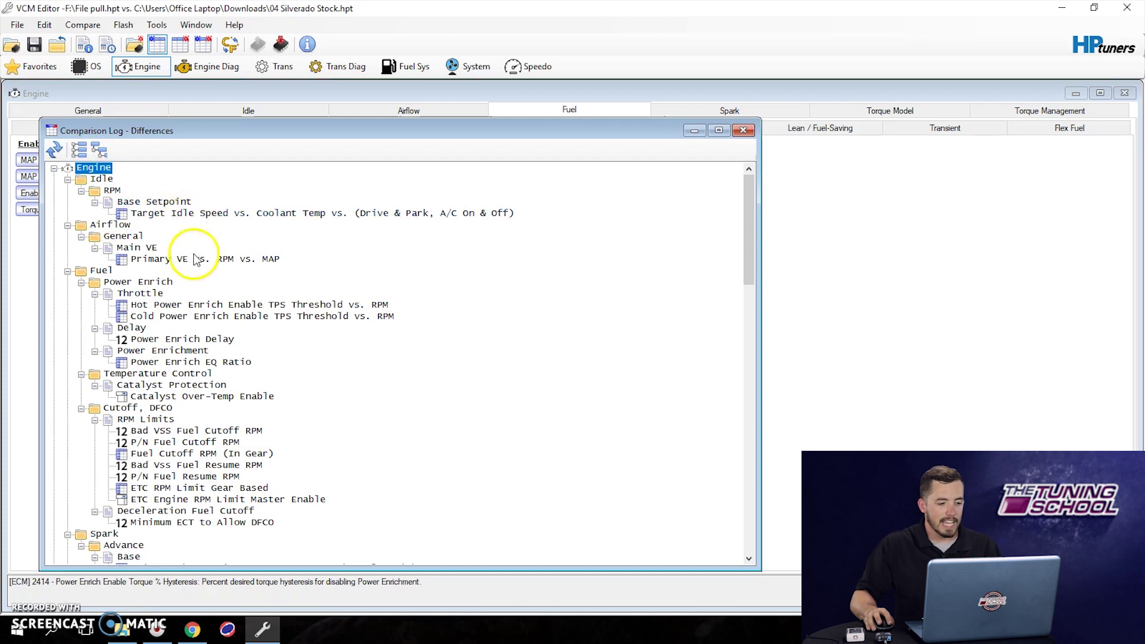
pyautogui.click(202, 216)
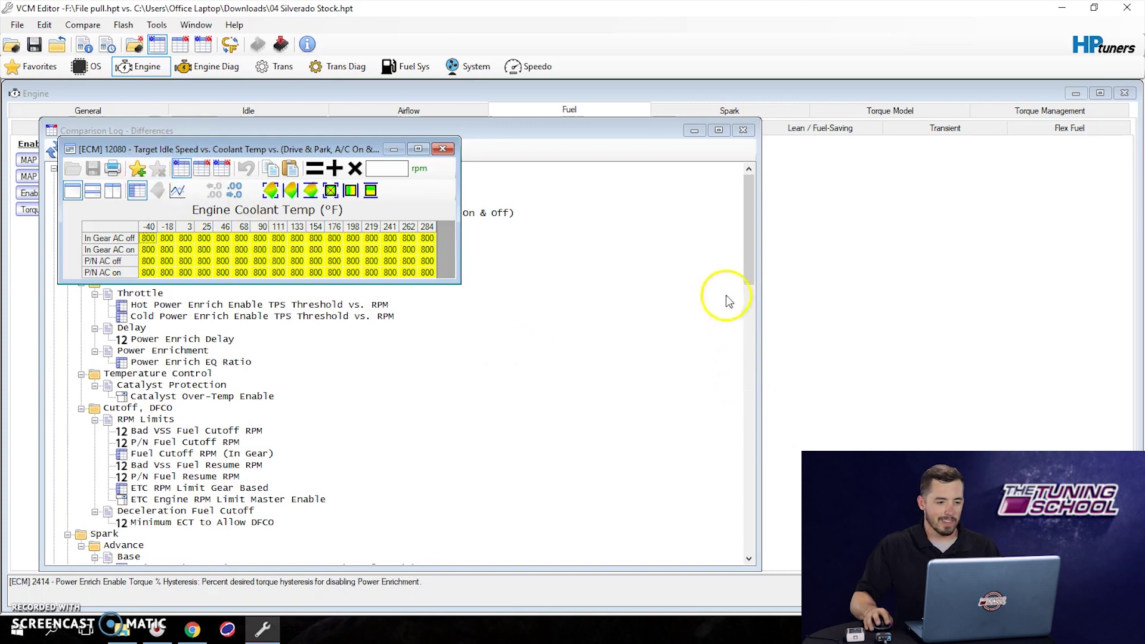
pyautogui.click(440, 149)
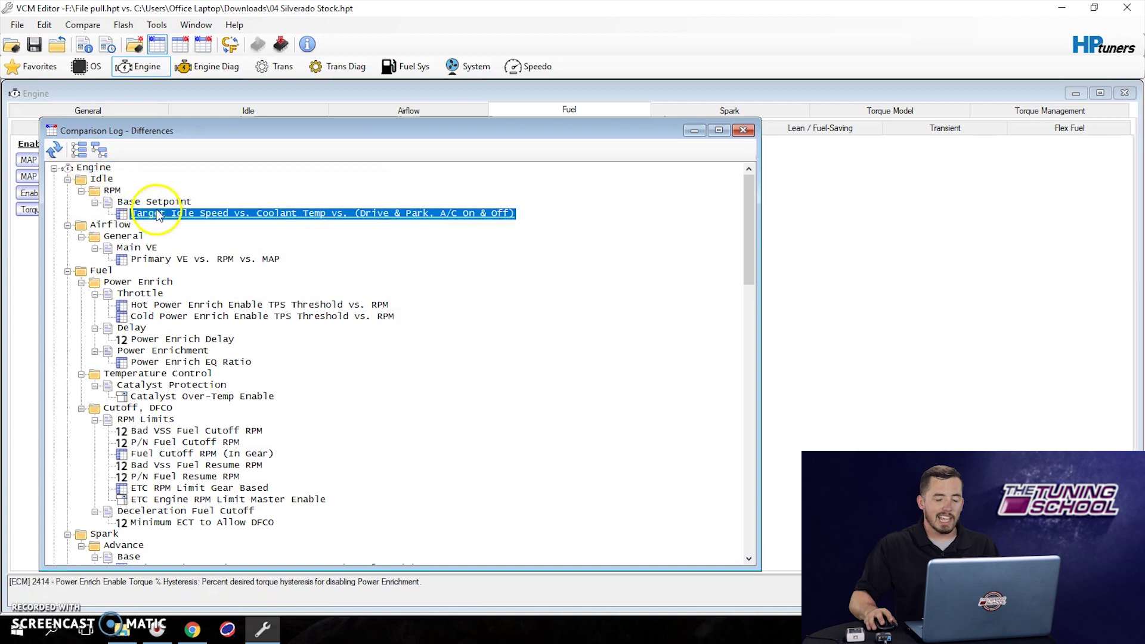
# Copy stock values over the Target Idle Speed difference and all Fuel differences.
pyautogui.rightClick(190, 222)
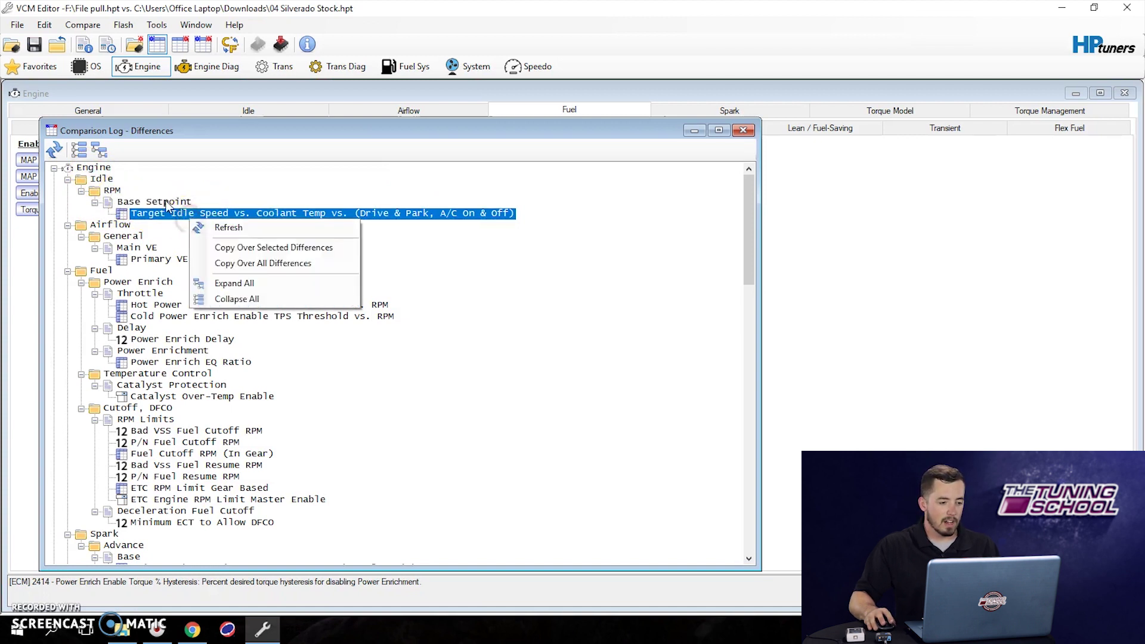
pyautogui.click(231, 248)
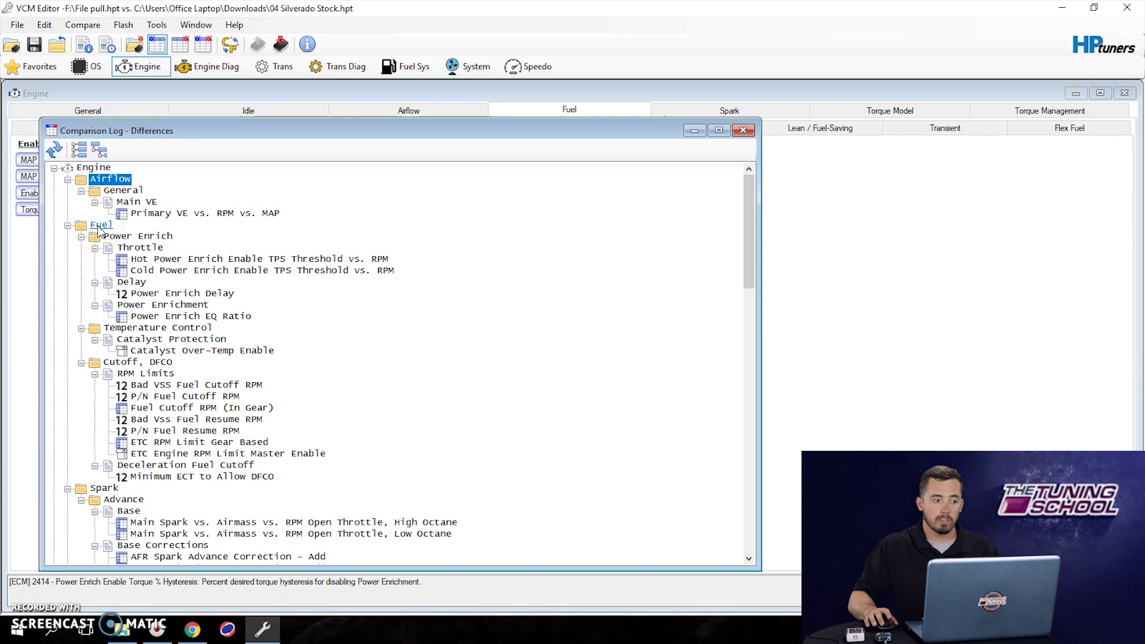
pyautogui.rightClick(100, 230)
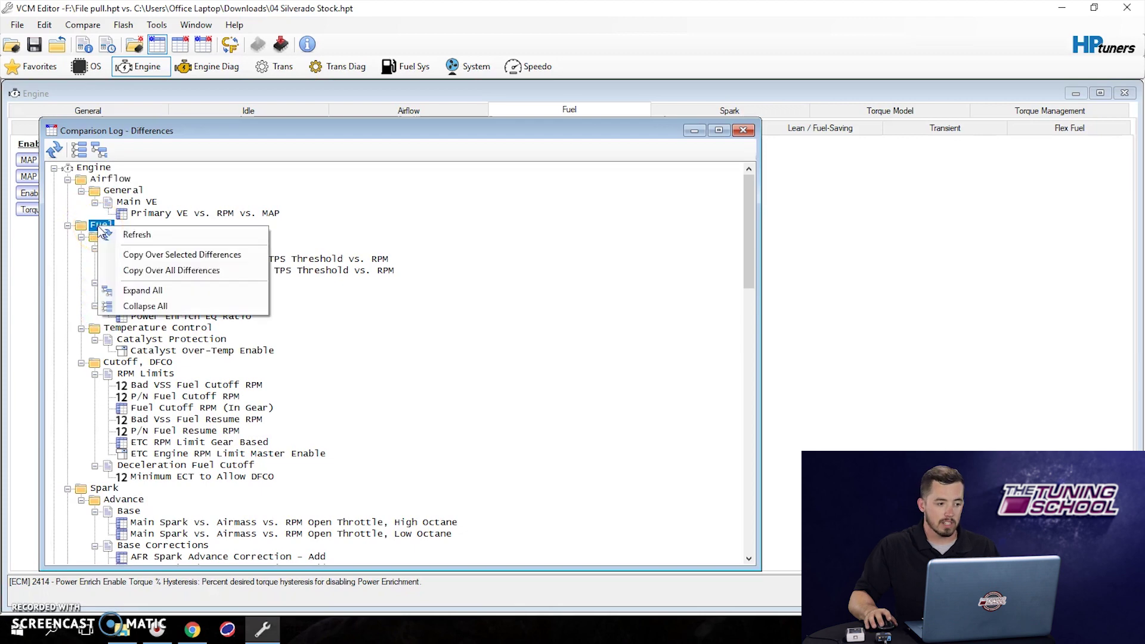
pyautogui.click(122, 258)
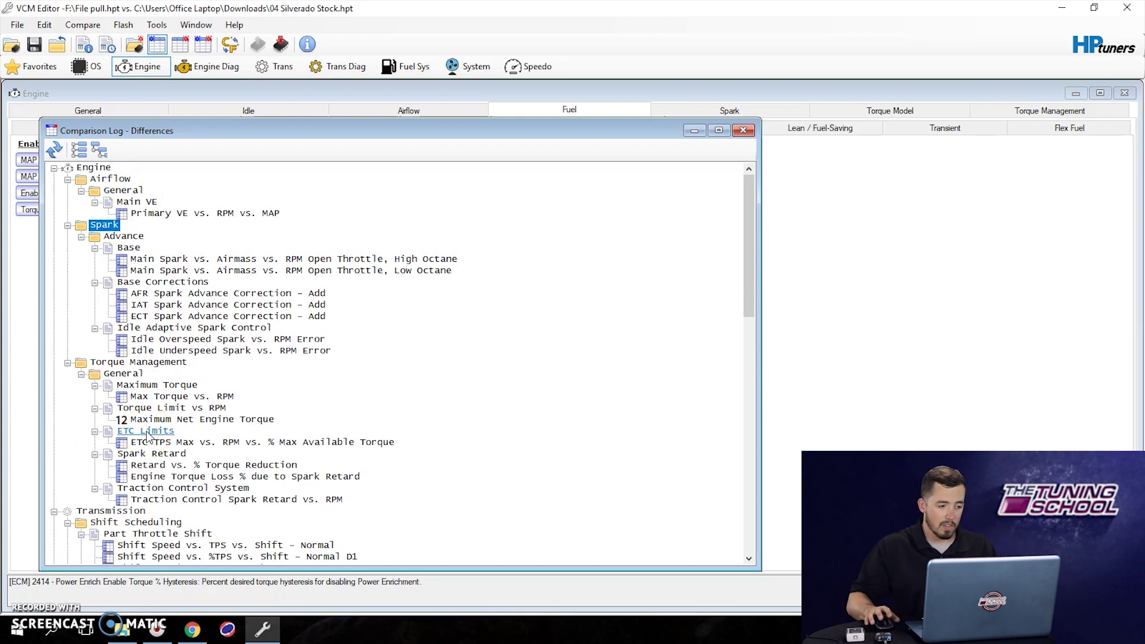
pyautogui.rightClick(364, 364)
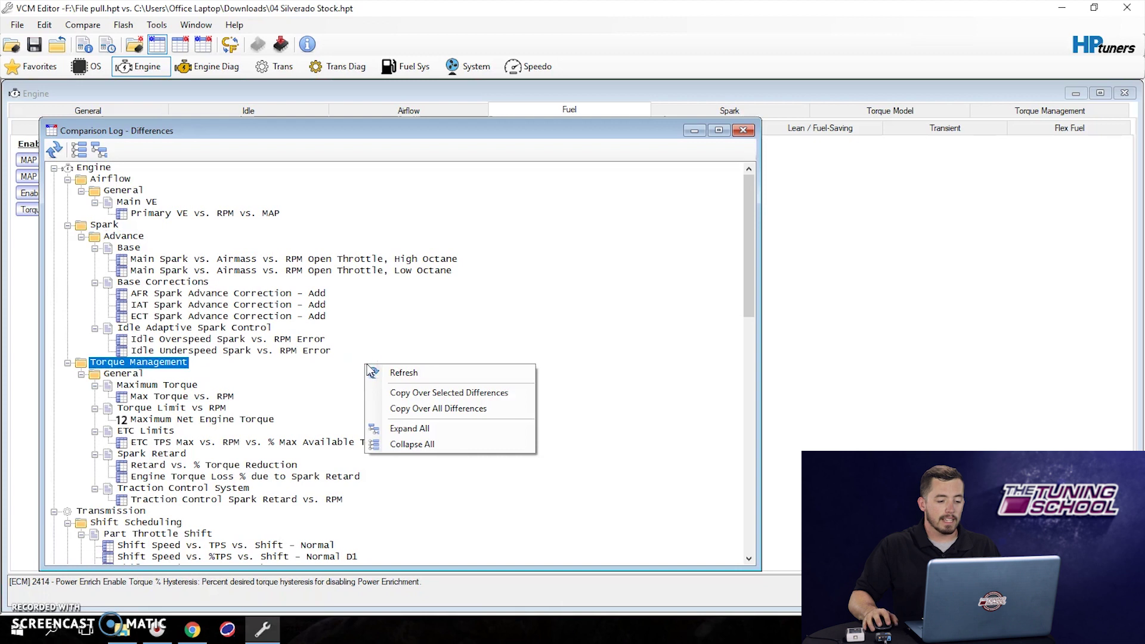
# Copy all remaining stock differences, including Spark and Torque Management, clearing the Comparison Log.
pyautogui.click(456, 409)
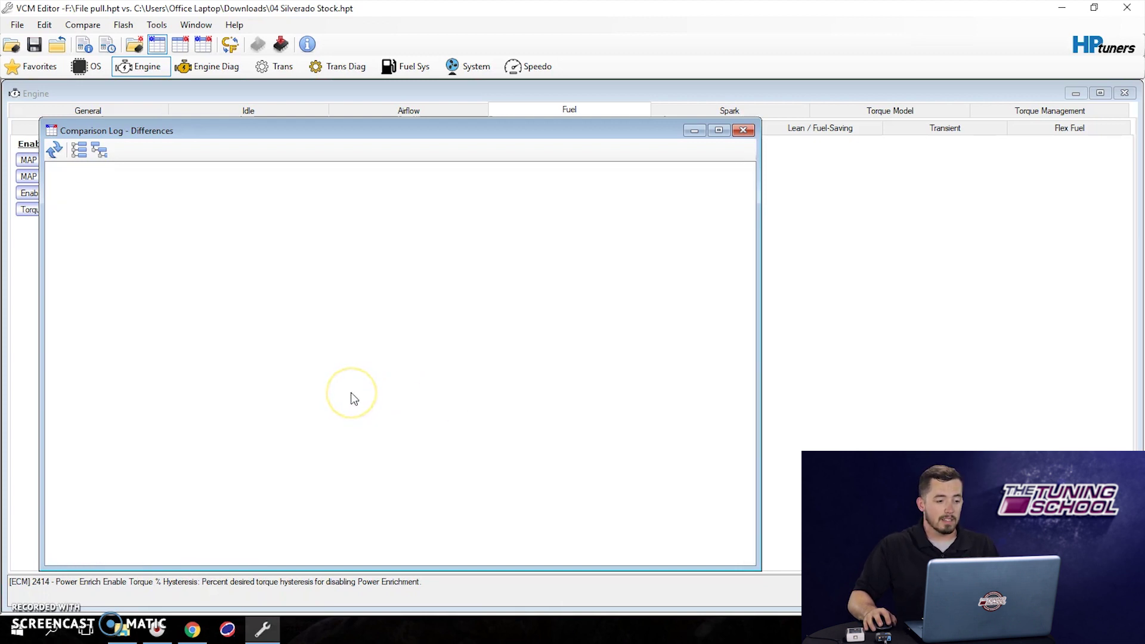